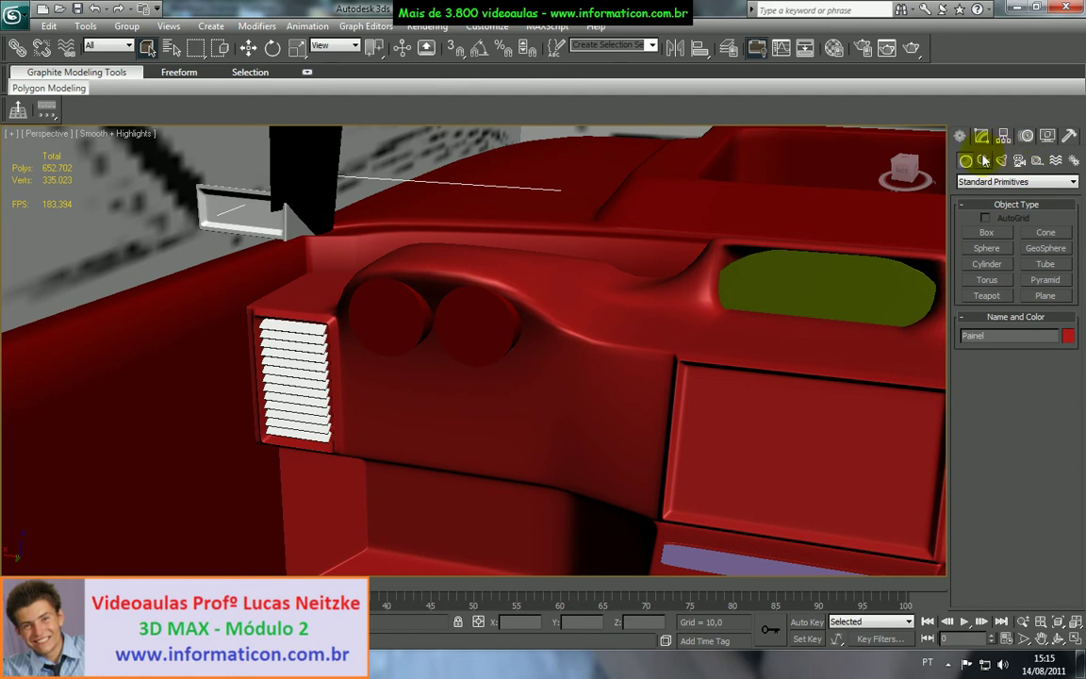
Go to the Editable Poly level of the Painel object and display edged faces in the perspective view
click(994, 208)
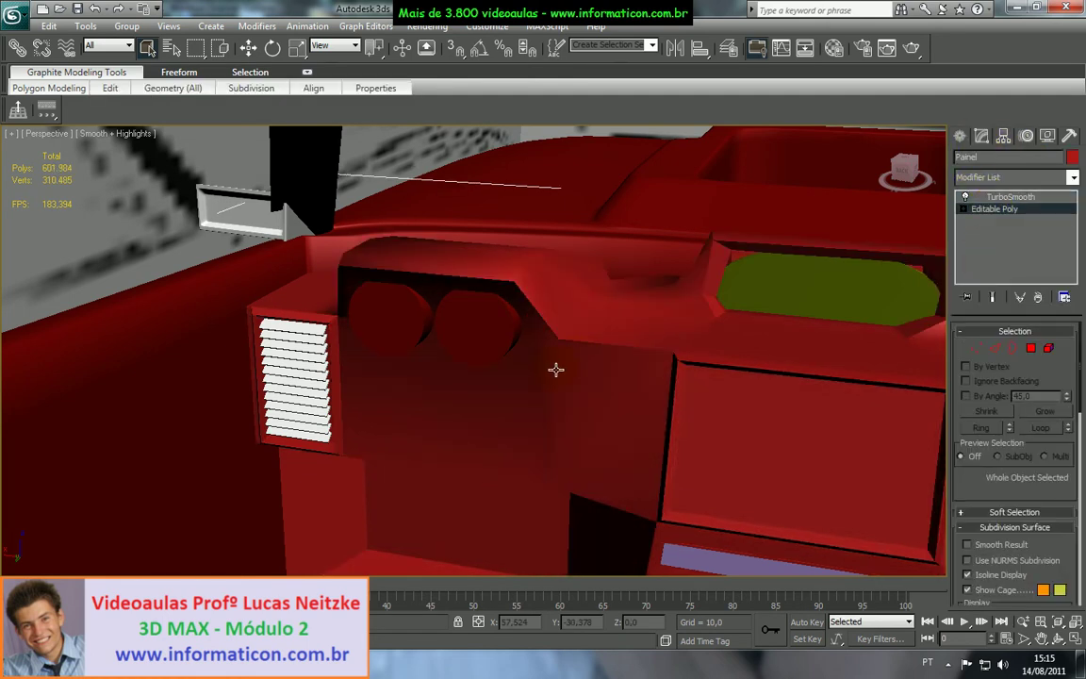
key(F4)
scroll(545, 371, down, 4)
scroll(543, 371, up, 4)
alt+middle_drag(517, 390, 587, 370)
scroll(528, 371, up, 4)
scroll(432, 279, down, 2)
scroll(371, 365, up, 2)
scroll(391, 331, down, 2)
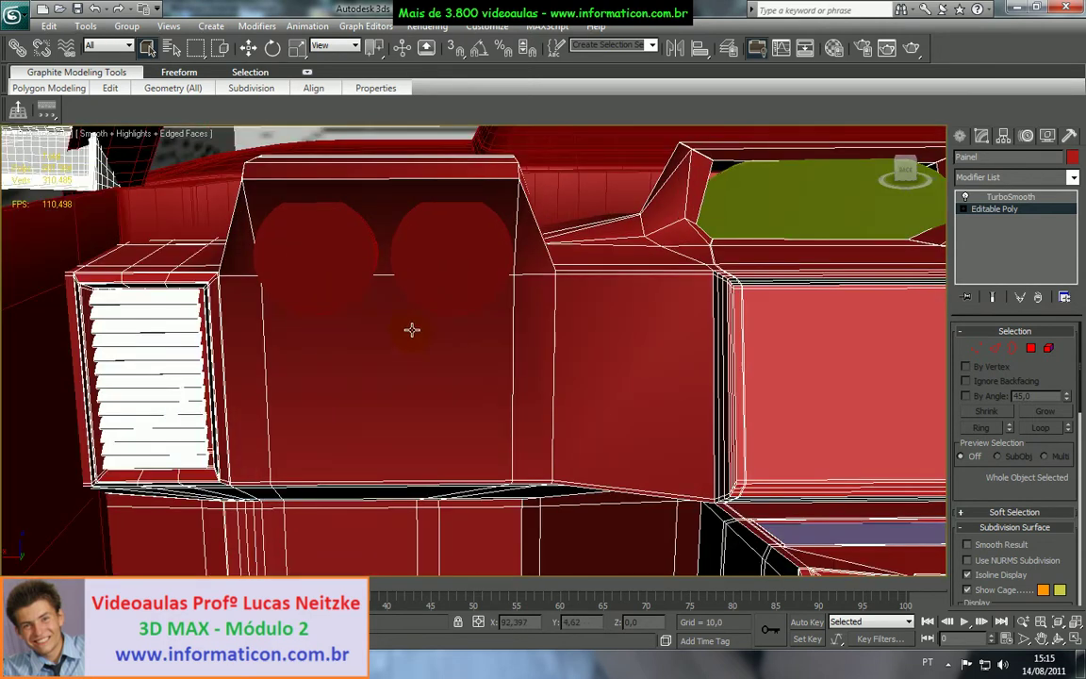
scroll(407, 334, down, 2)
scroll(412, 369, up, 4)
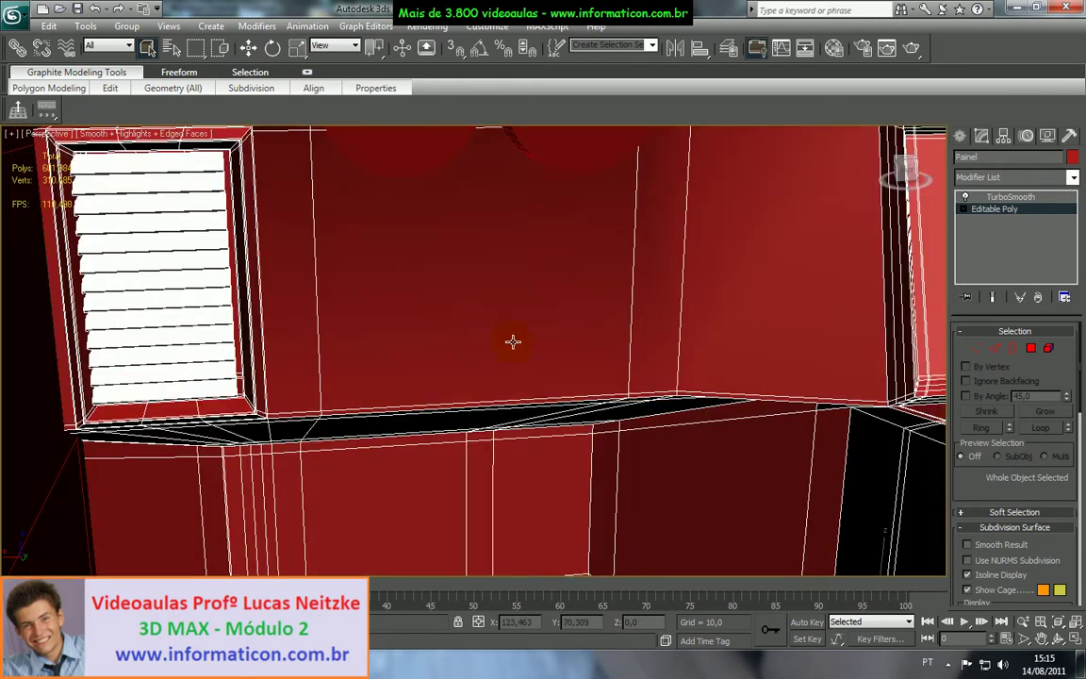
scroll(443, 324, down, 2)
scroll(444, 342, down, 2)
alt+middle_drag(427, 347, 782, 350)
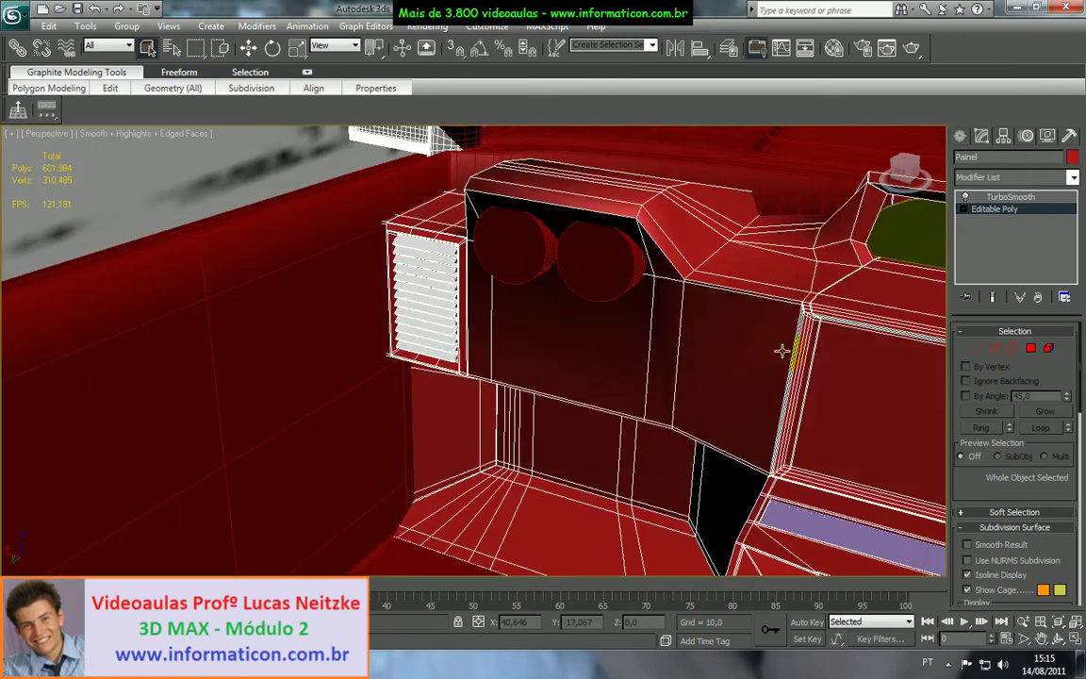
Select the dashboard polygon directly below the two round gauges and inset it to form a smaller inner face
click(1030, 348)
click(568, 347)
alt+middle_drag(584, 327, 732, 303)
scroll(601, 326, up, 3)
scroll(1036, 484, down, 6)
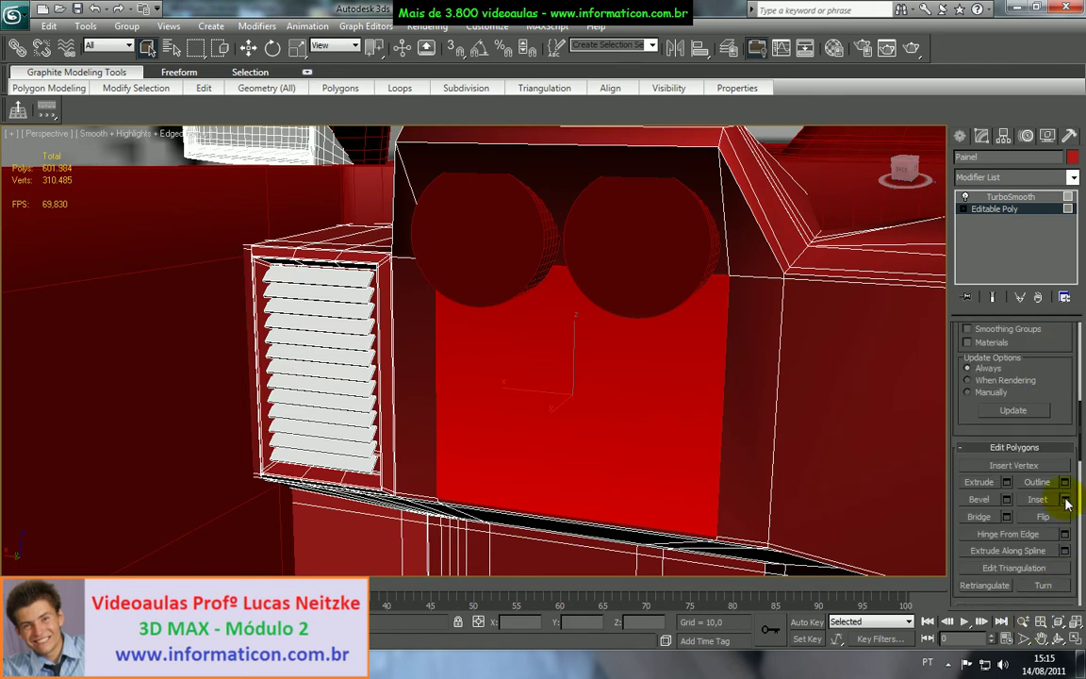
click(1066, 501)
mouse_move(614, 324)
mouse_down()
mouse_move(552, 283)
mouse_move(518, 193)
mouse_move(512, 134)
mouse_move(558, 66)
mouse_move(561, 314)
mouse_move(615, 307)
mouse_up()
click(540, 361)
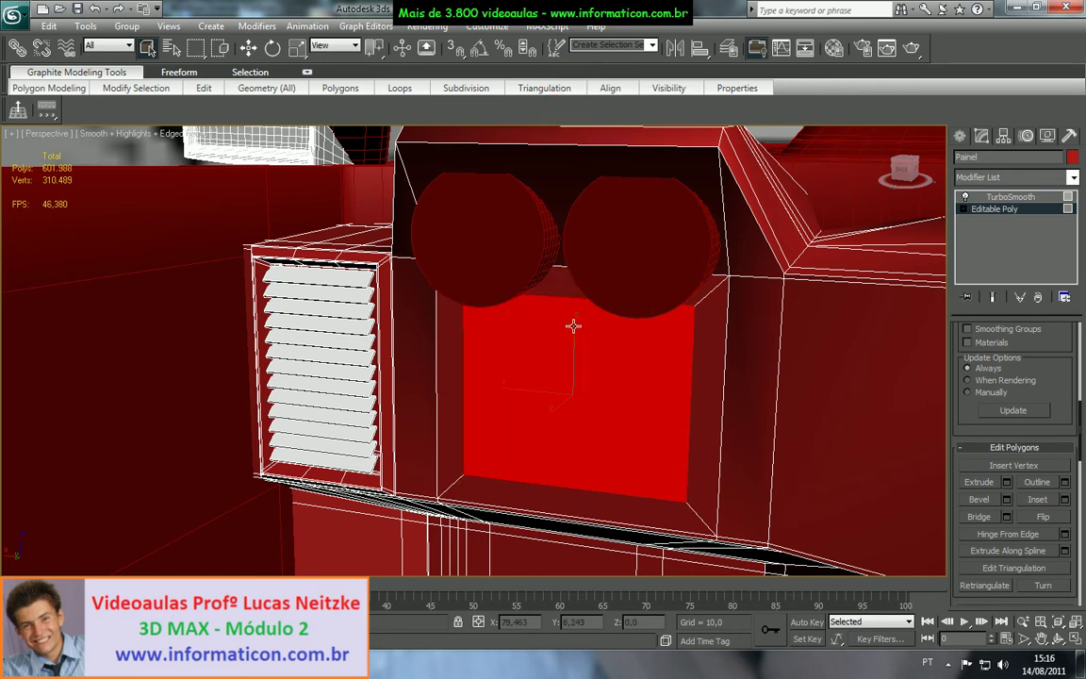
Lower the inset polygon below the gauges along Z to a height of about -27.7
key(w)
drag(572, 339, 570, 359)
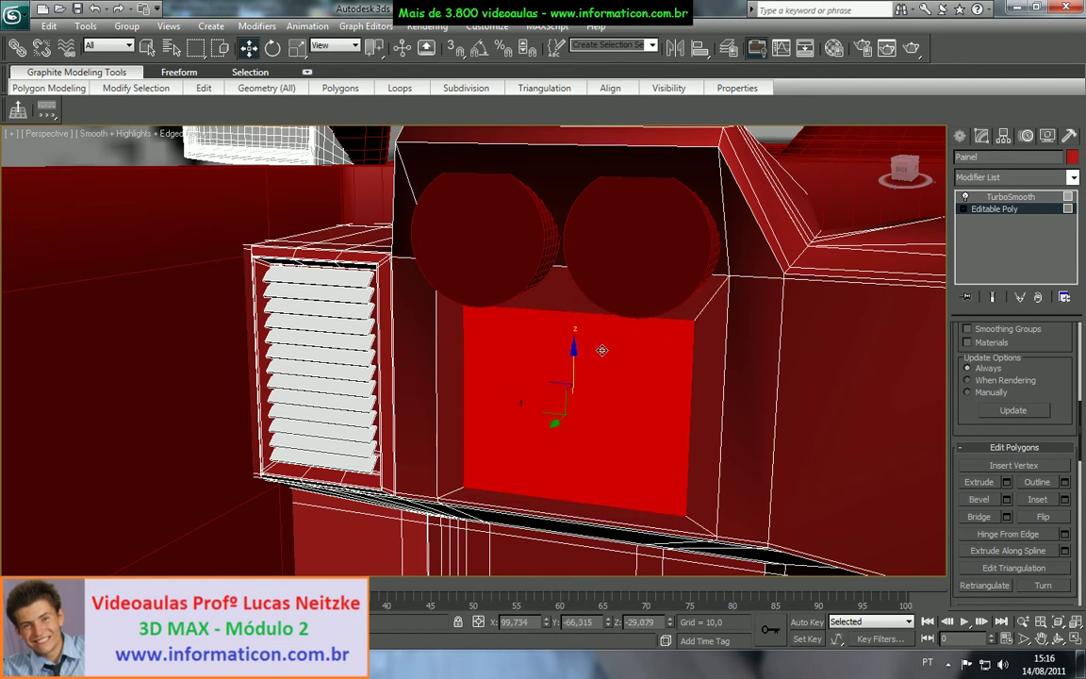
scroll(570, 354, down, 3)
scroll(545, 354, up, 2)
scroll(563, 344, down, 1)
scroll(485, 400, up, 3)
scroll(462, 437, down, 3)
scroll(468, 421, up, 1)
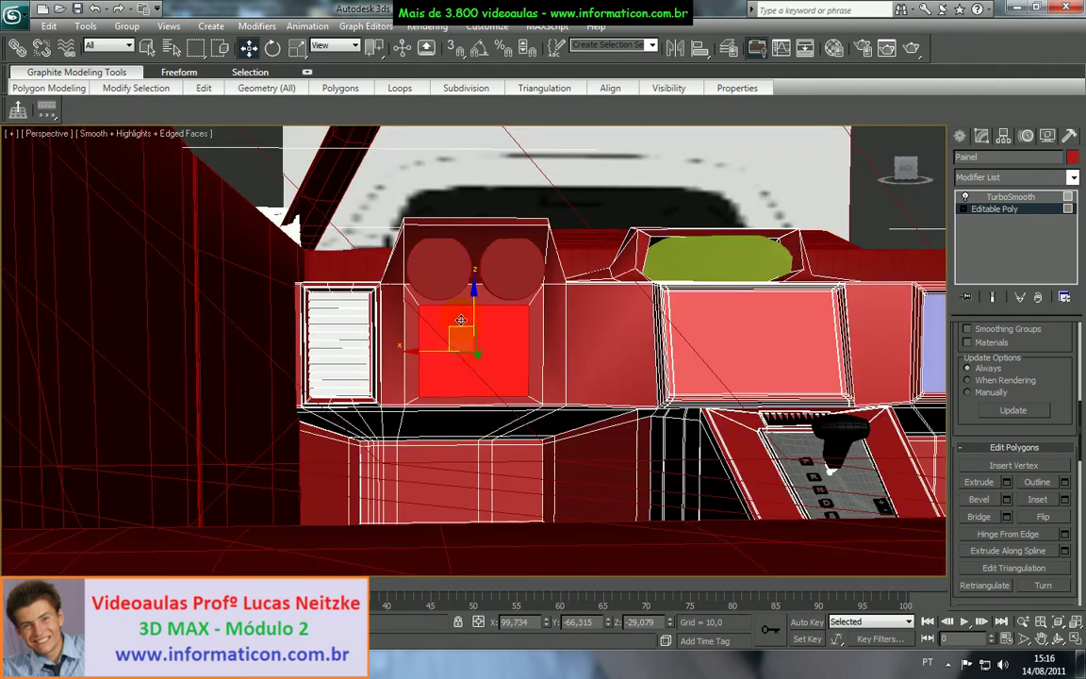
drag(477, 317, 477, 312)
alt+middle_drag(477, 311, 488, 335)
scroll(467, 341, up, 3)
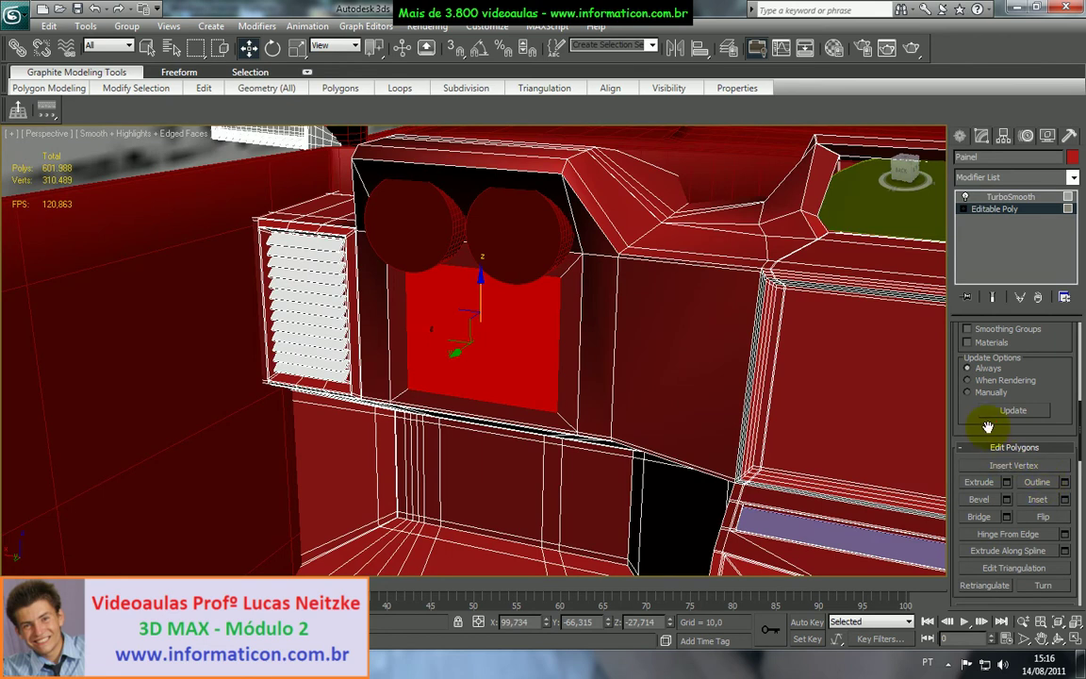
Extrude the inset polygon outward from the dashboard toward the driver to form a steering column block
scroll(988, 427, up, 6)
click(963, 368)
click(980, 417)
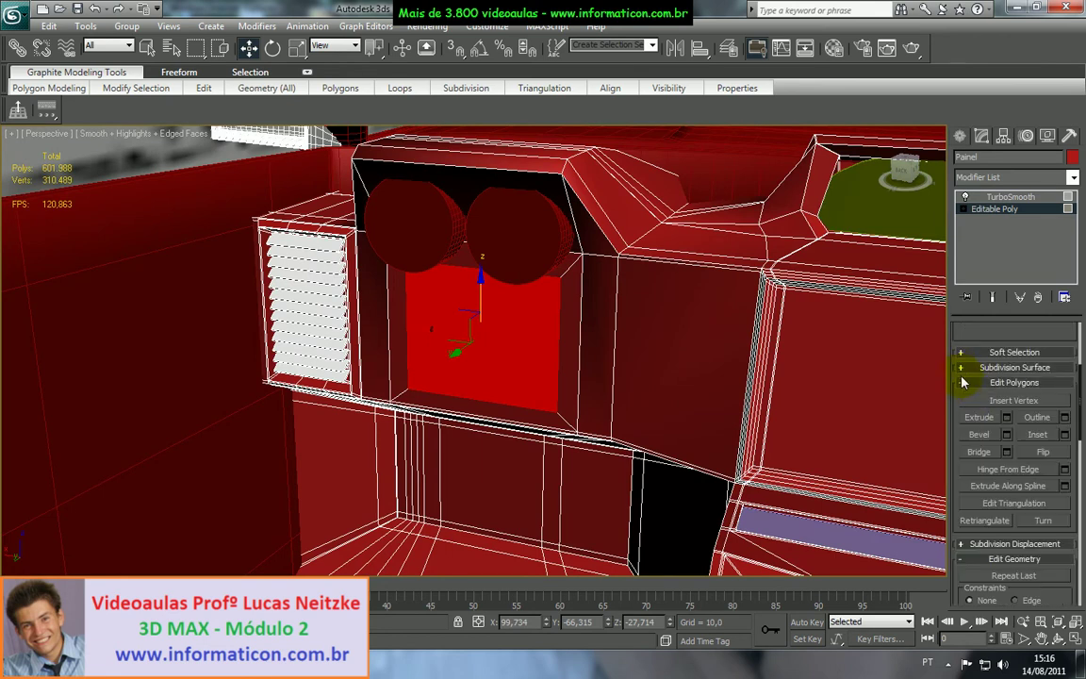
drag(528, 330, 495, 195)
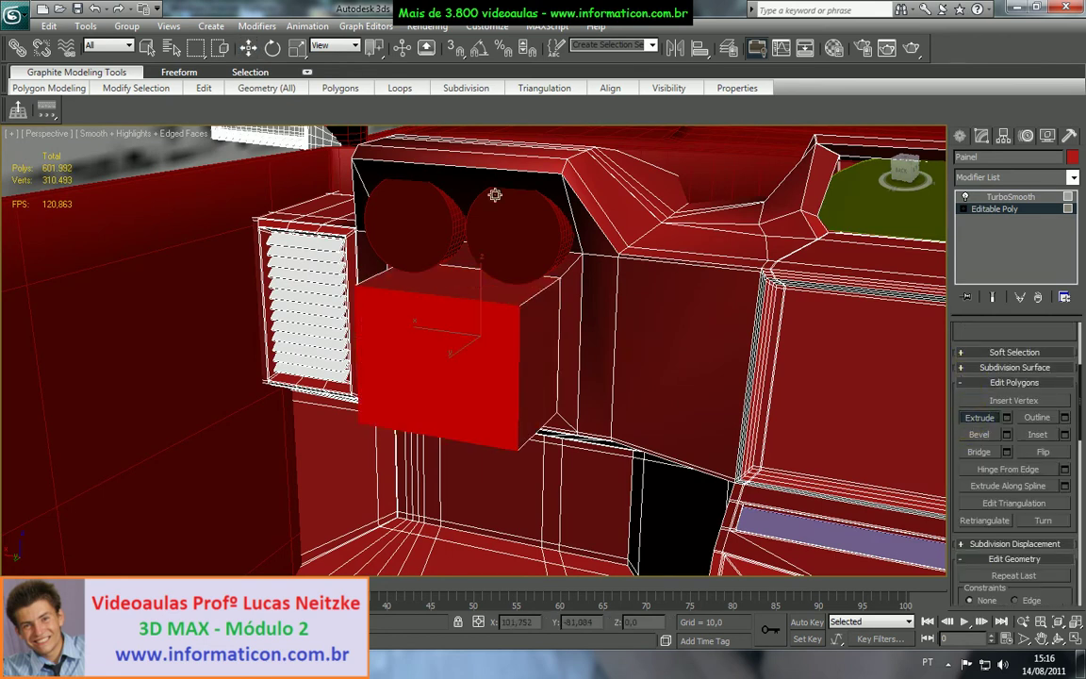
scroll(485, 208, down, 5)
alt+middle_drag(539, 308, 477, 300)
scroll(476, 310, down, 2)
scroll(612, 352, up, 10)
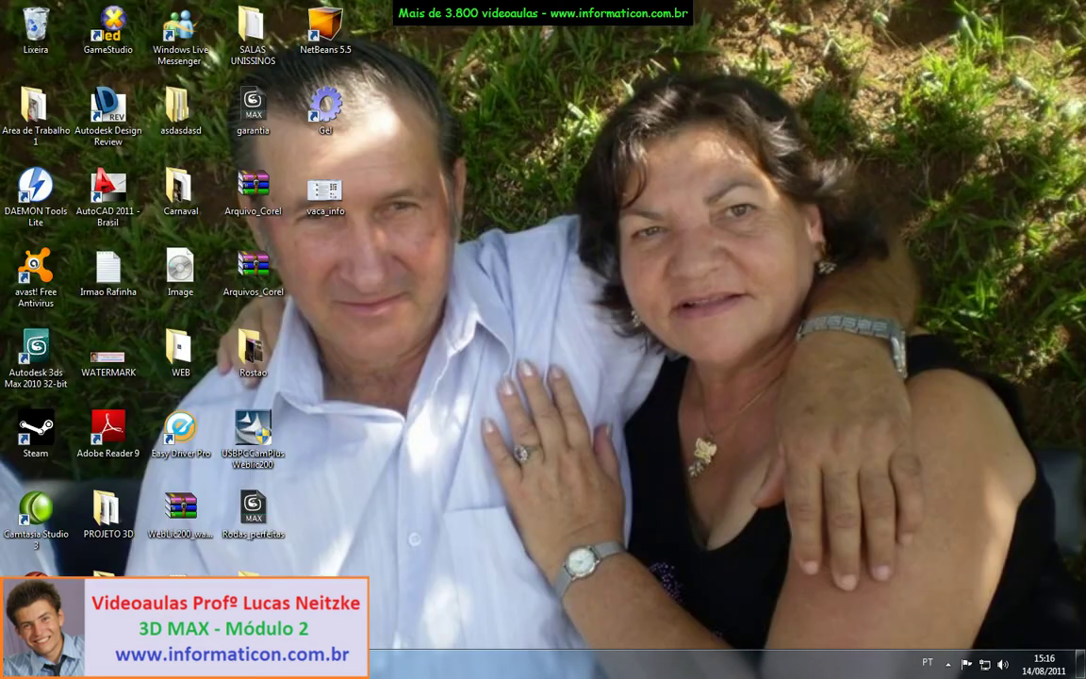
Switch to the Imagens_referencias folder, view the carro_com_blackberry02 to cockpit-diablo pictures, and return to 3ds Max
double_click(251, 581)
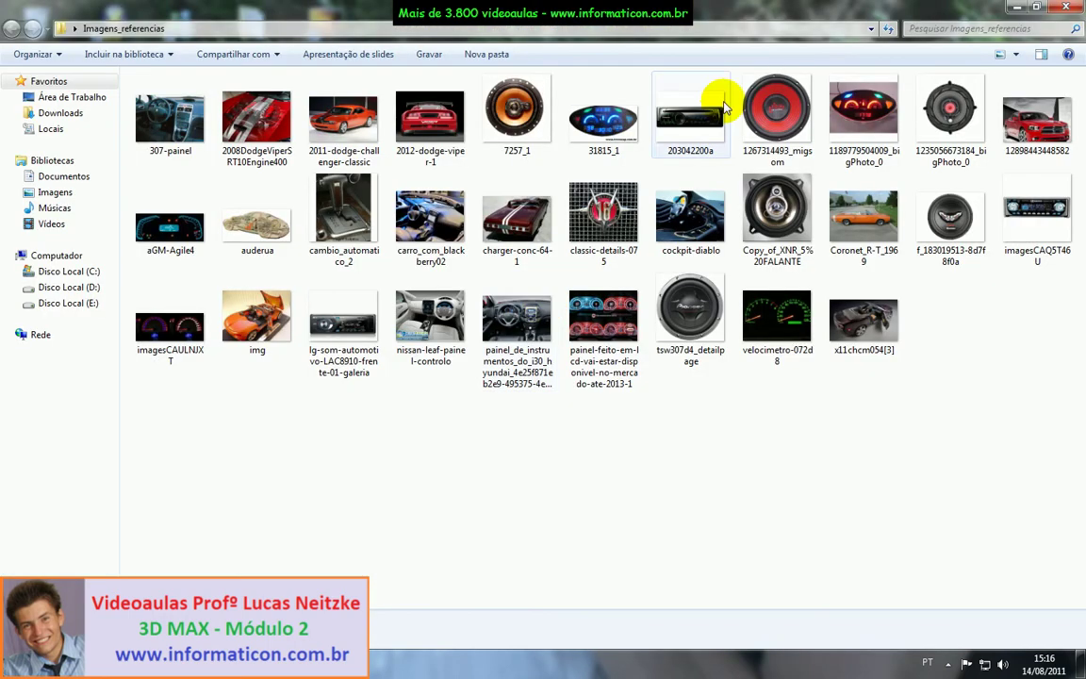
double_click(445, 229)
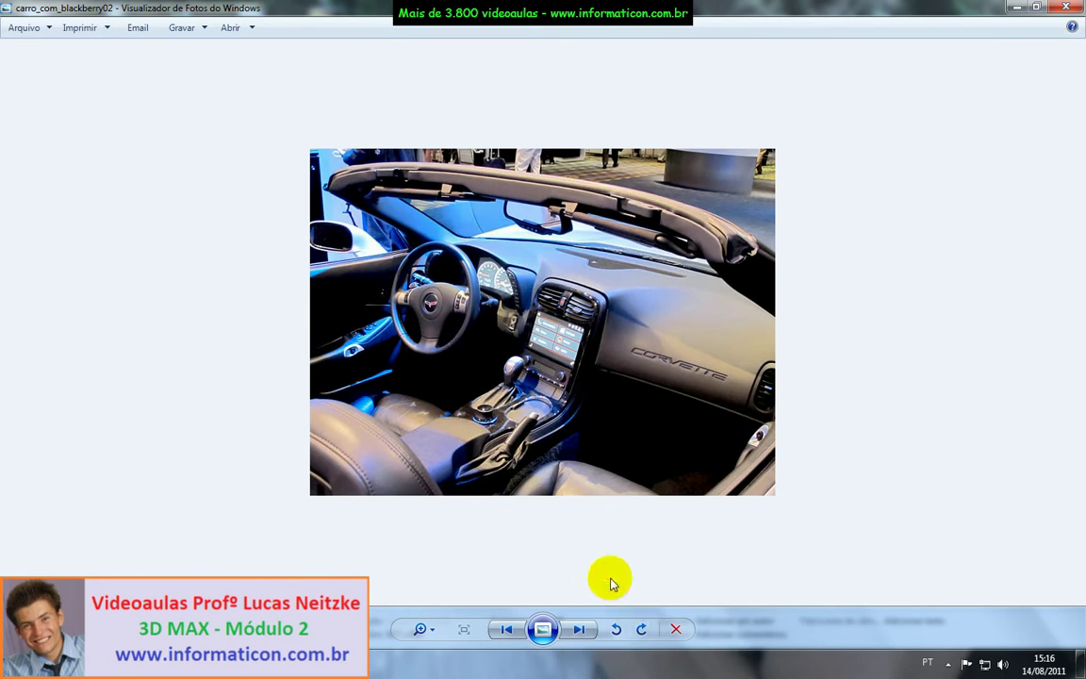
click(580, 629)
click(581, 632)
click(580, 632)
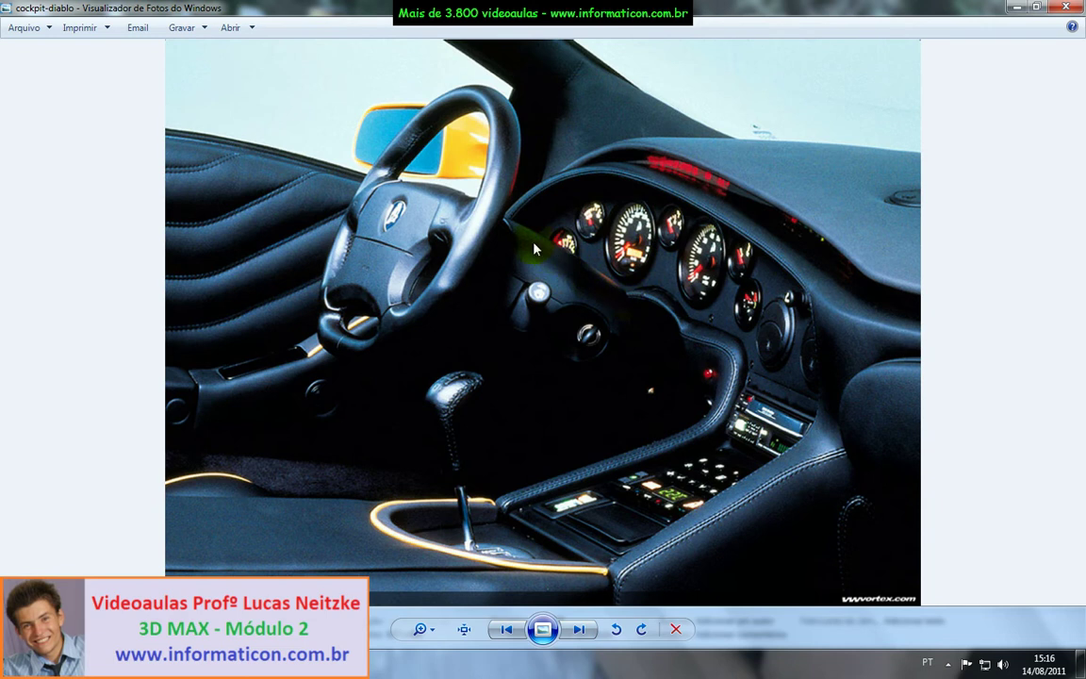
key(alt+F4)
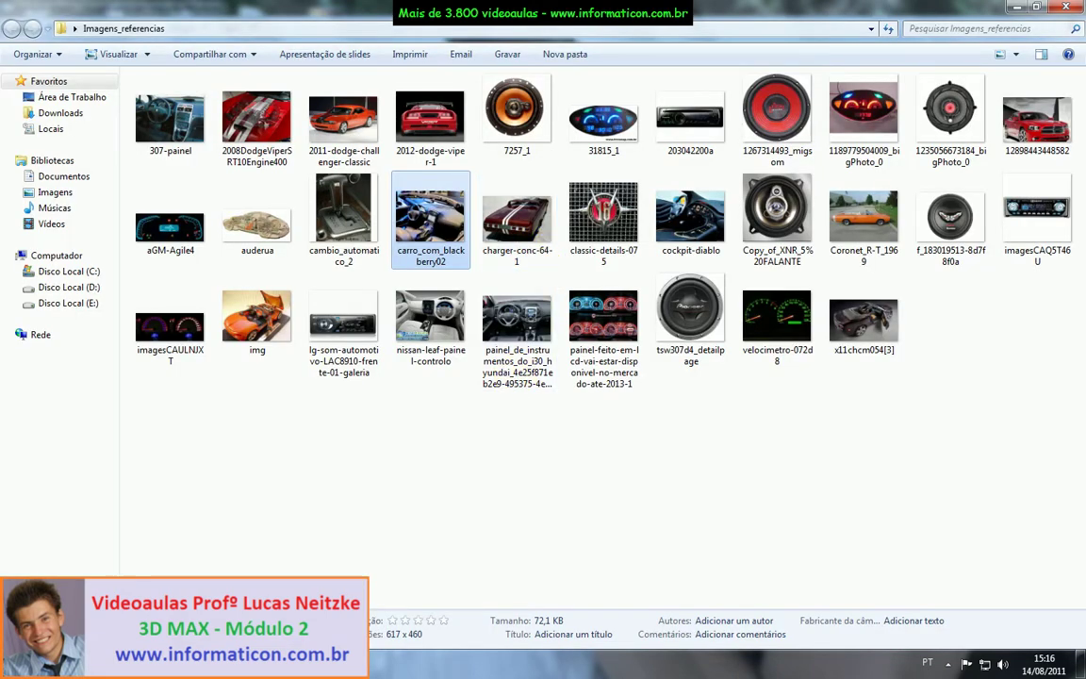
key(alt+Tab)
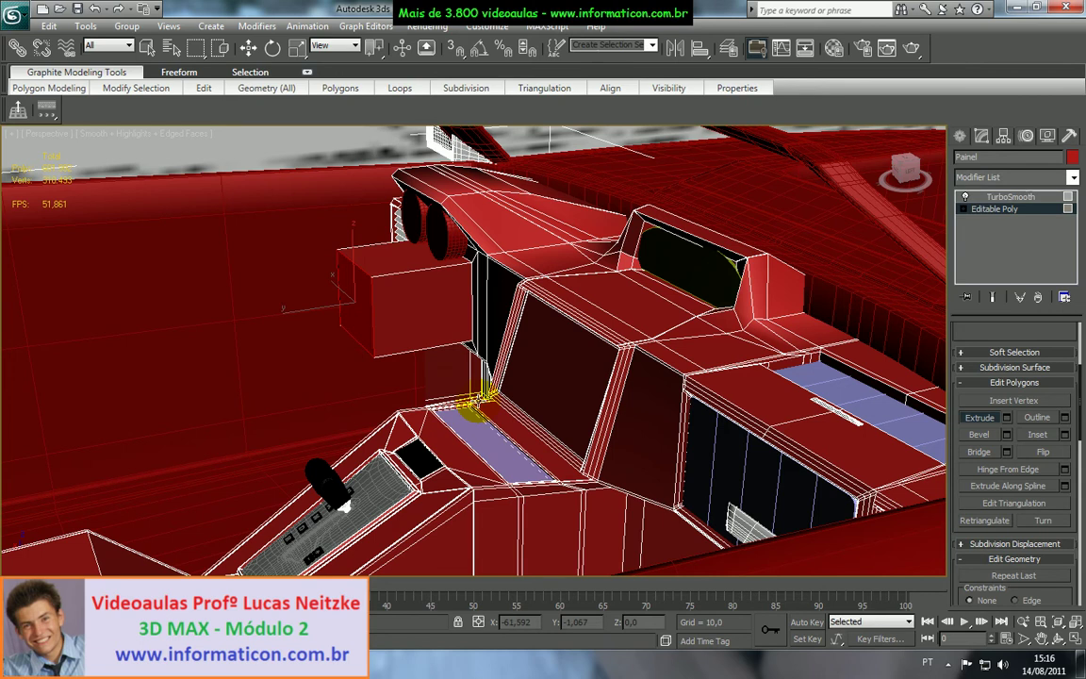
In a wireframe Left view, raise the front face of the extruded block by about 12.5 units so the column tilts upward
key(l)
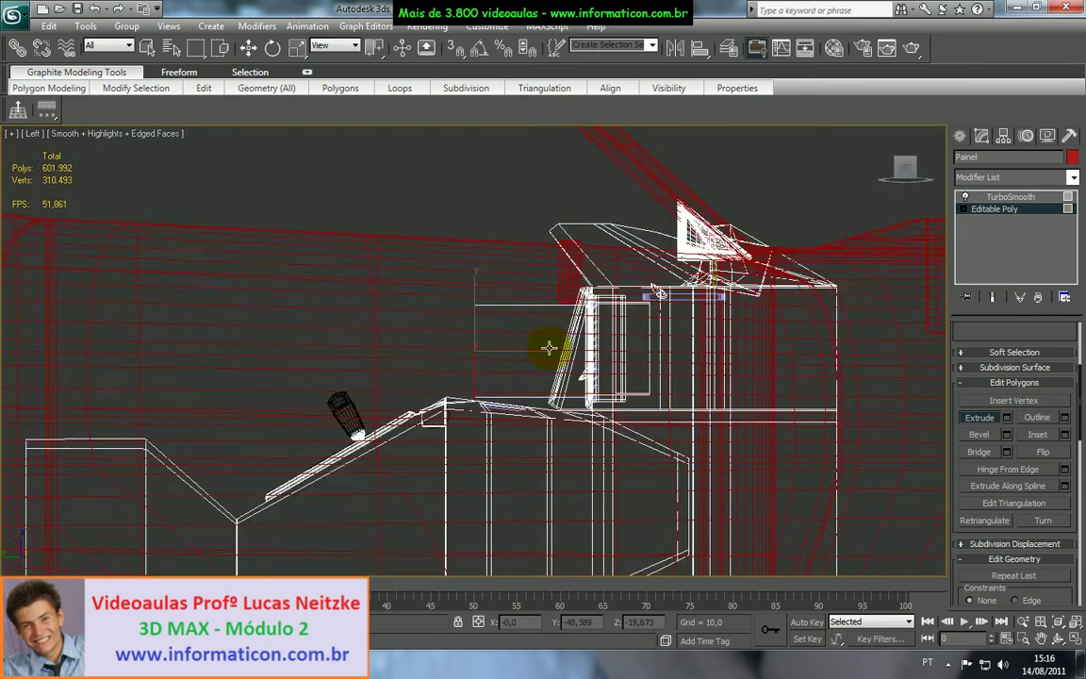
key(F3)
key(w)
drag(447, 386, 459, 353)
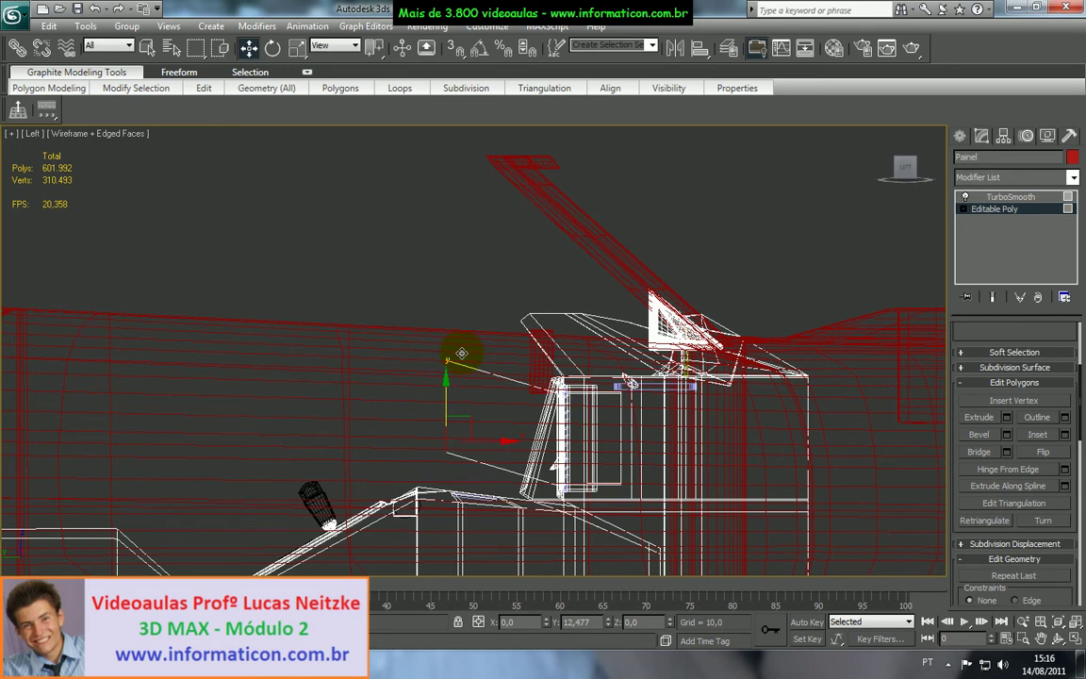
Select the four long edges of the extruded column block and open the Connect Edges settings
key(2)
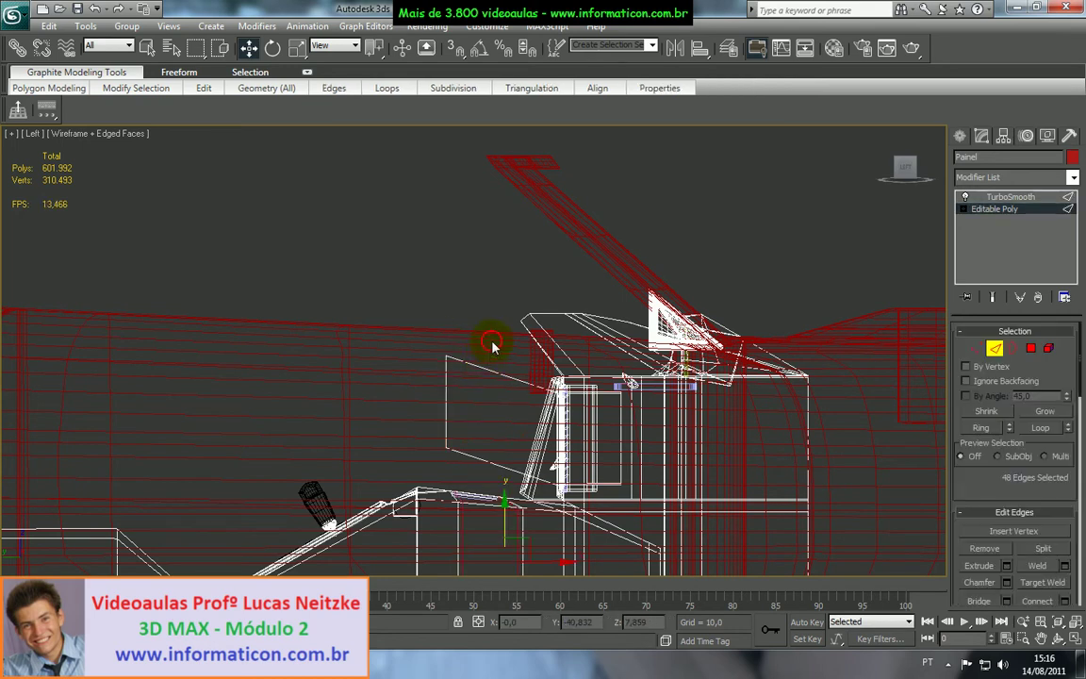
click(484, 478)
scroll(502, 453, up, 3)
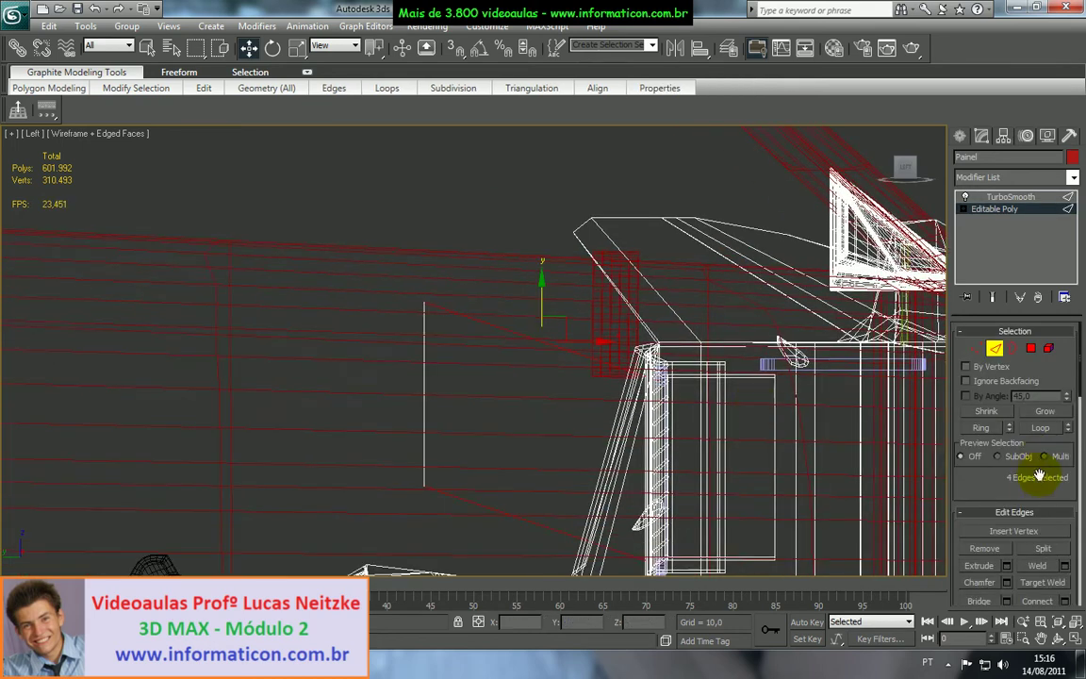
scroll(1038, 476, down, 3)
click(1064, 482)
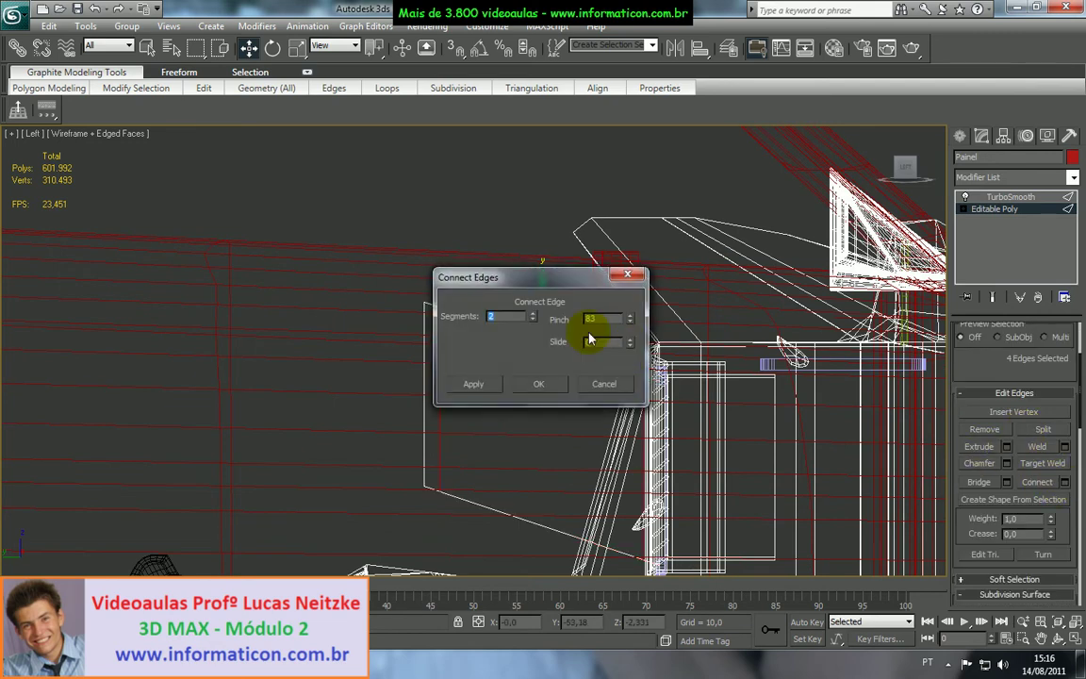
Switch to the cockpit-diablo picture to check the steering column's shape, and return to 3ds Max
key(alt+Tab)
key(alt+Tab)
key(alt+Tab)
key(Tab)
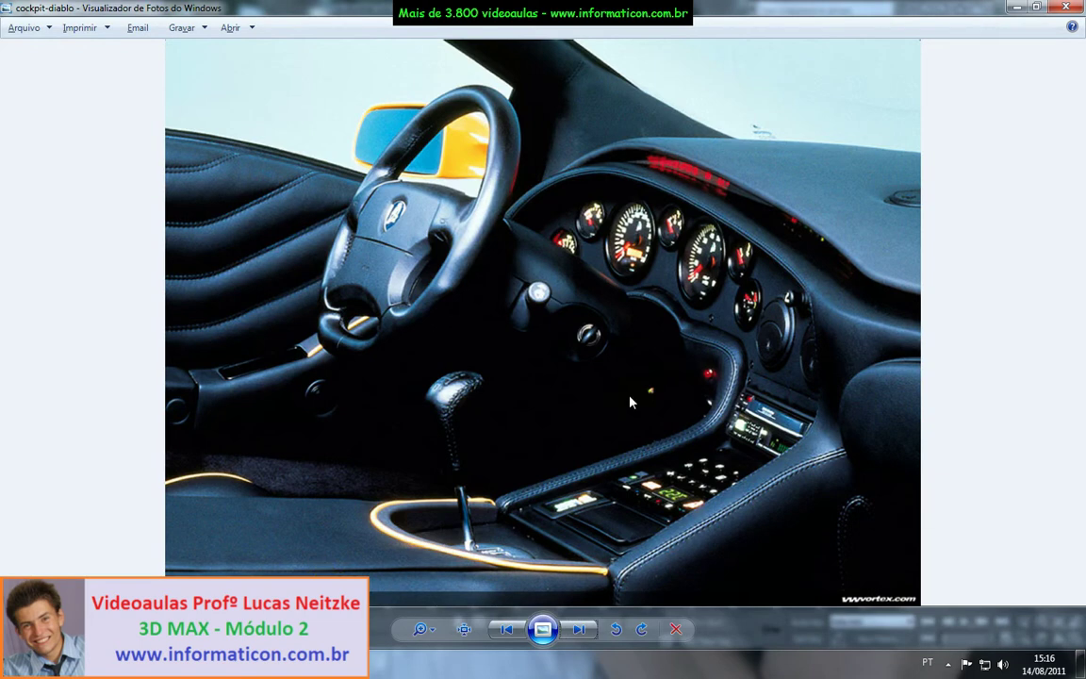
key(alt+Tab)
Connect the column block's selected edges with 2 segments and a pinch of 0, and scale the new edge loops up
click(533, 313)
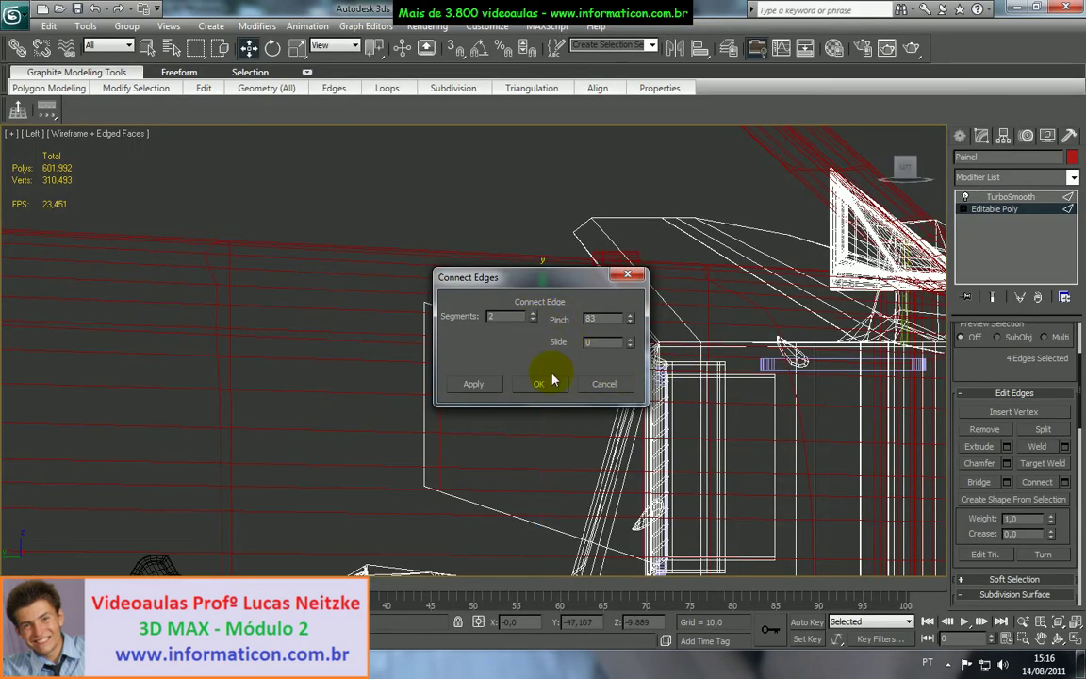
right_click(630, 323)
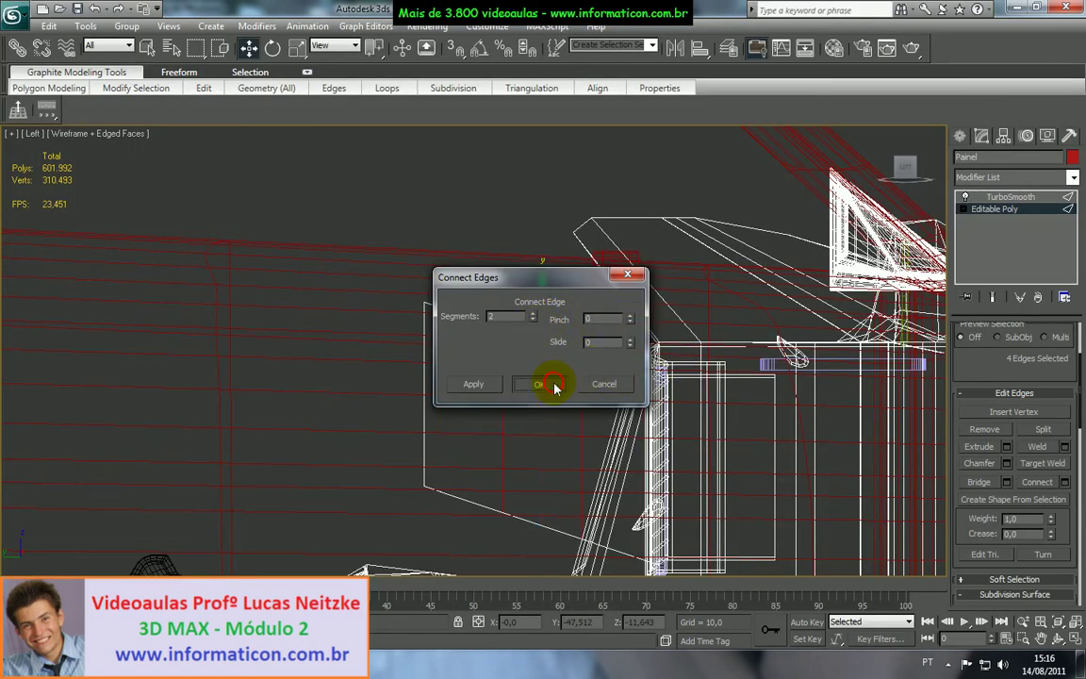
click(554, 386)
key(r)
drag(514, 397, 514, 392)
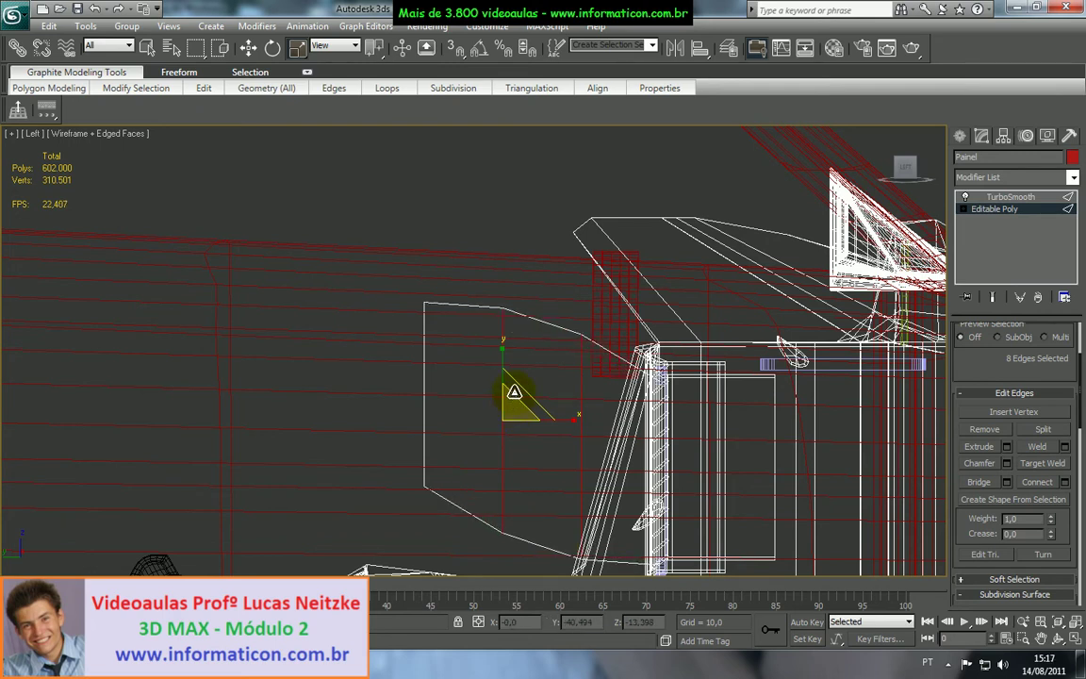
Examine the widened column block in a shaded perspective view and compare it with the cockpit-diablo picture
key(p)
scroll(514, 403, up, 3)
alt+middle_drag(518, 400, 627, 438)
scroll(534, 405, down, 3)
key(F3)
scroll(528, 398, down, 4)
scroll(545, 438, up, 6)
alt+middle_drag(545, 437, 437, 331)
key(alt+Tab)
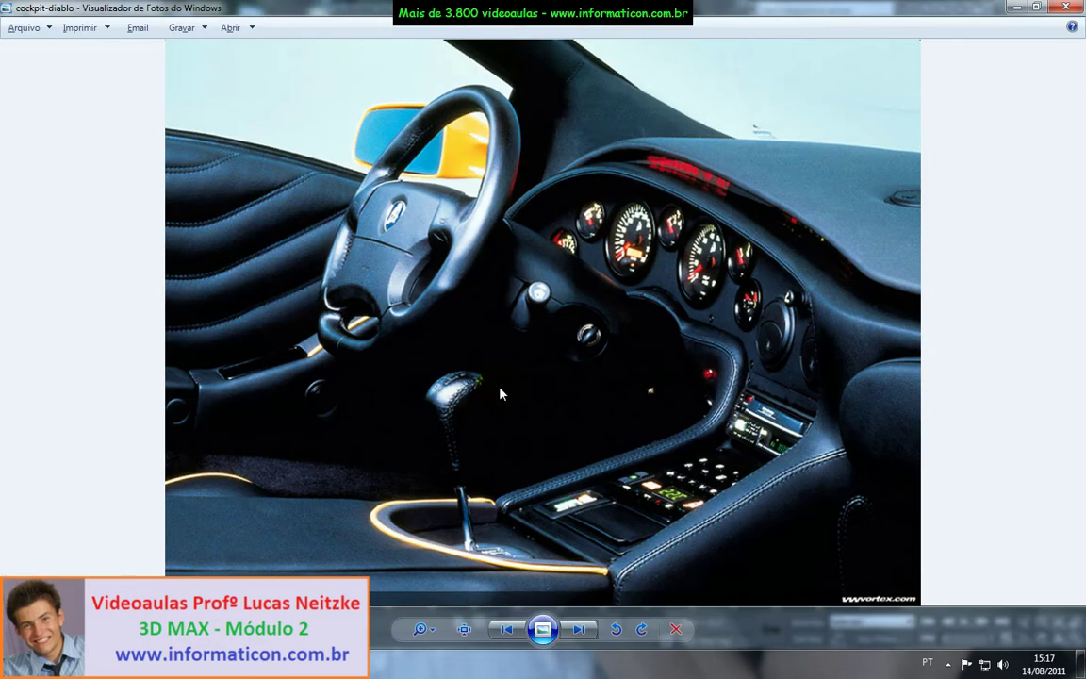
key(alt+Tab)
alt+middle_drag(502, 393, 548, 385)
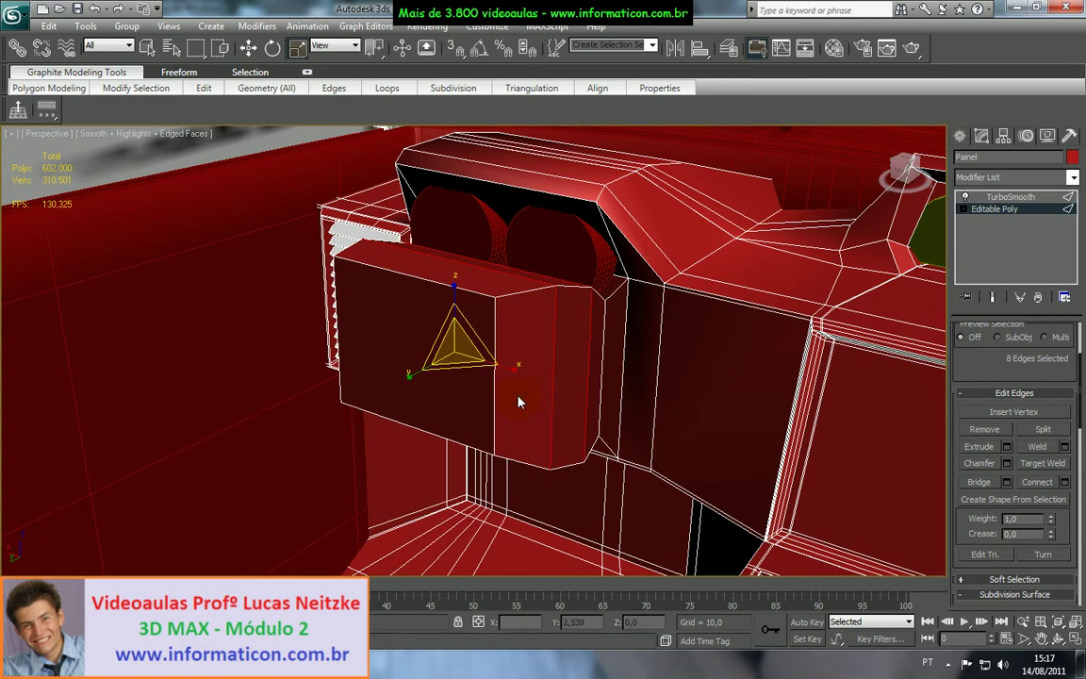
Extrude the front polygon of the column block slightly and scale the new face down to leave a surrounding rim
key(4)
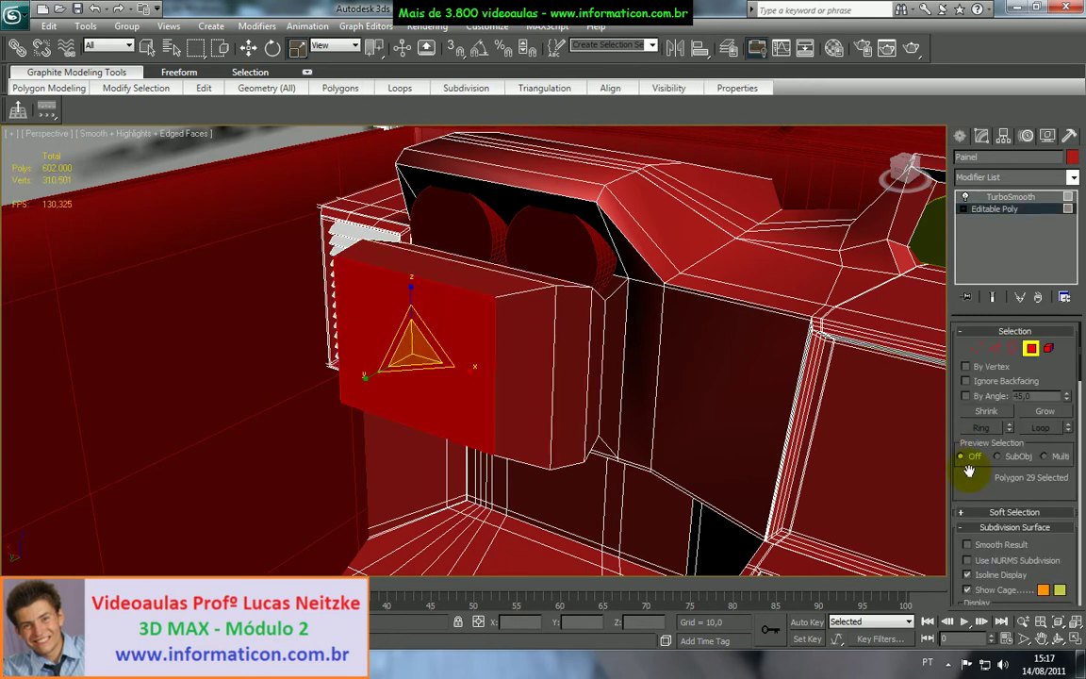
scroll(966, 439, down, 5)
scroll(963, 377, up, 3)
click(963, 332)
click(979, 380)
drag(444, 373, 387, 367)
key(r)
key(w)
After checking the cockpit-diablo picture, push the inner front face about 2.3 units into the block along Y and scale it to 88%
key(alt+Tab)
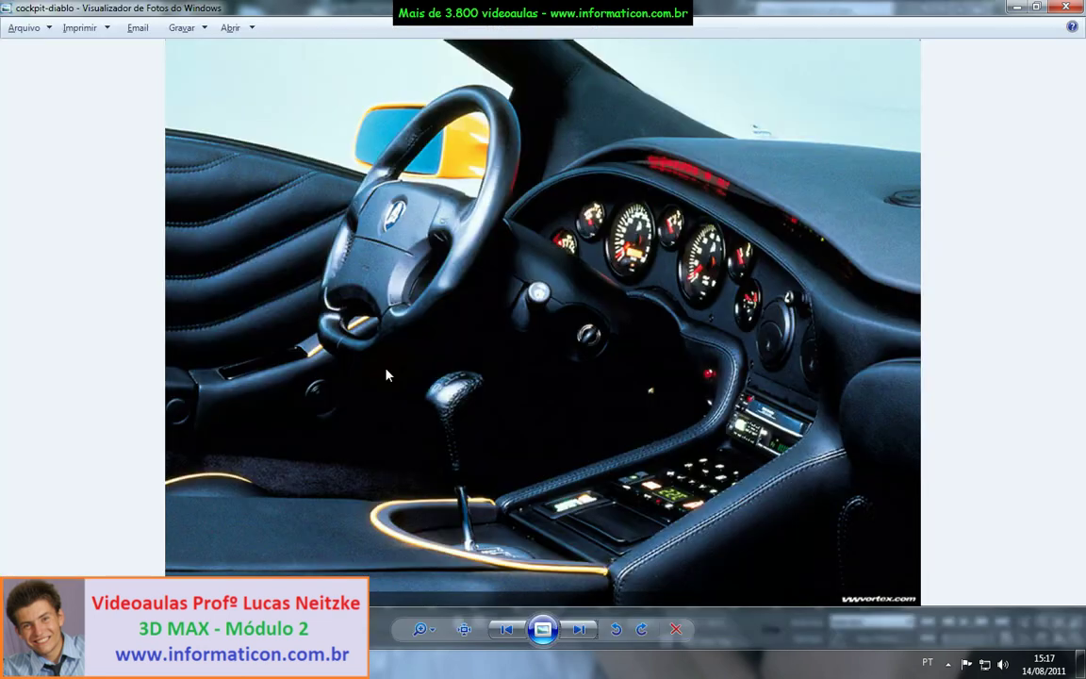
key(alt+Tab)
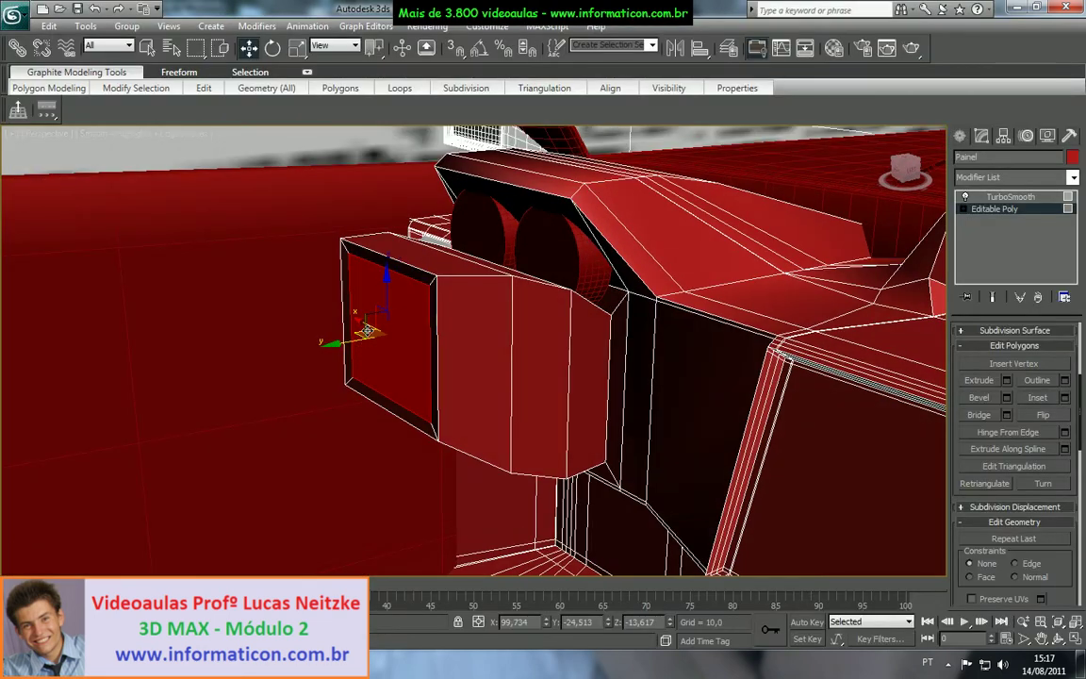
drag(351, 341, 359, 338)
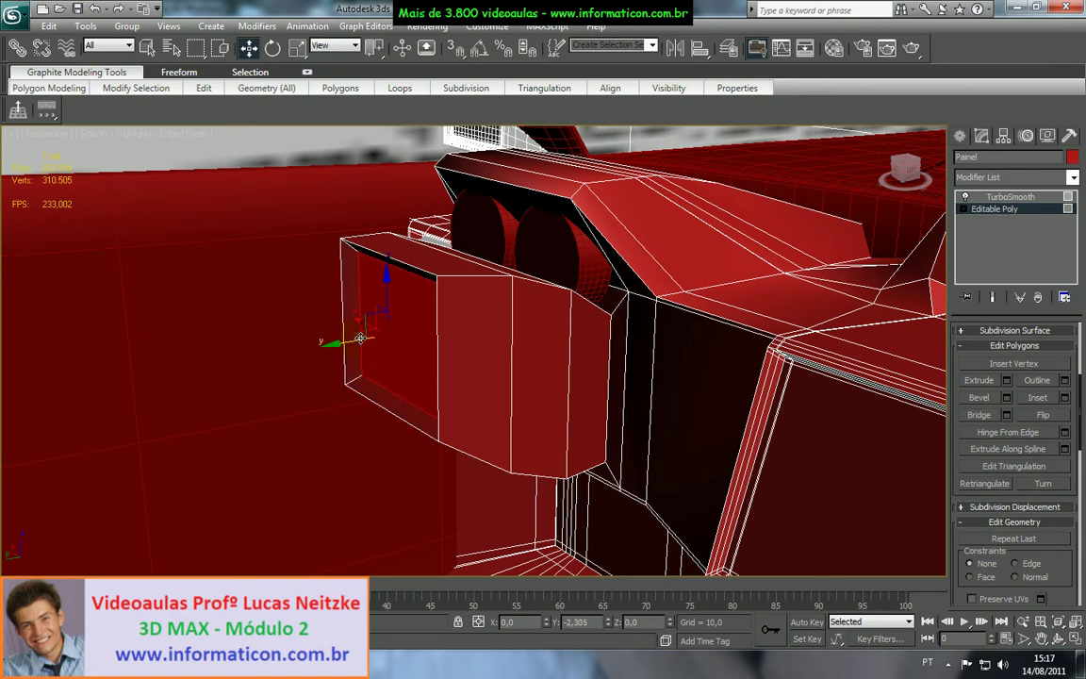
key(r)
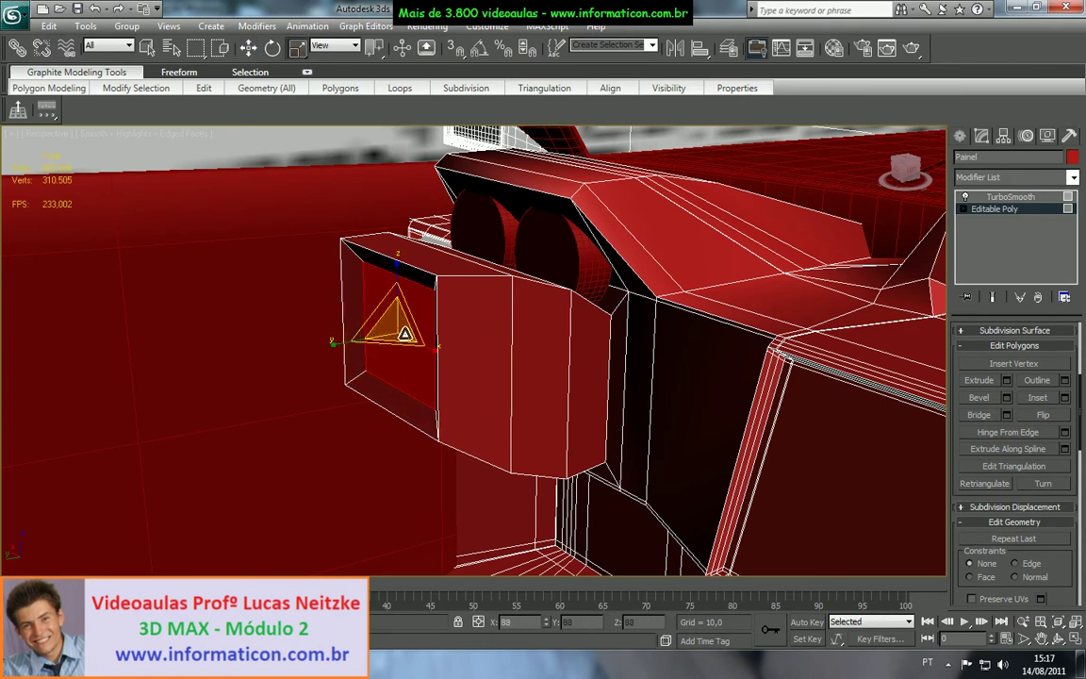
Connect the ring of corner edges inside the column's front opening with 2 segments and a pinch of 58, and scale the new loops to 95%
key(2)
click(358, 263)
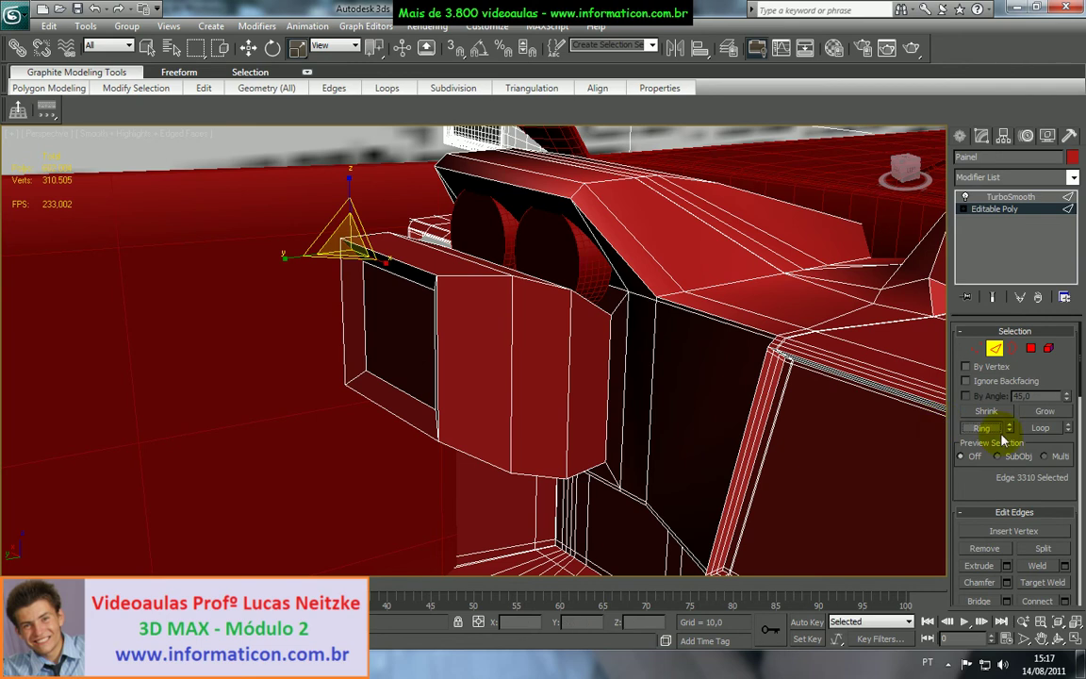
click(985, 429)
click(1067, 601)
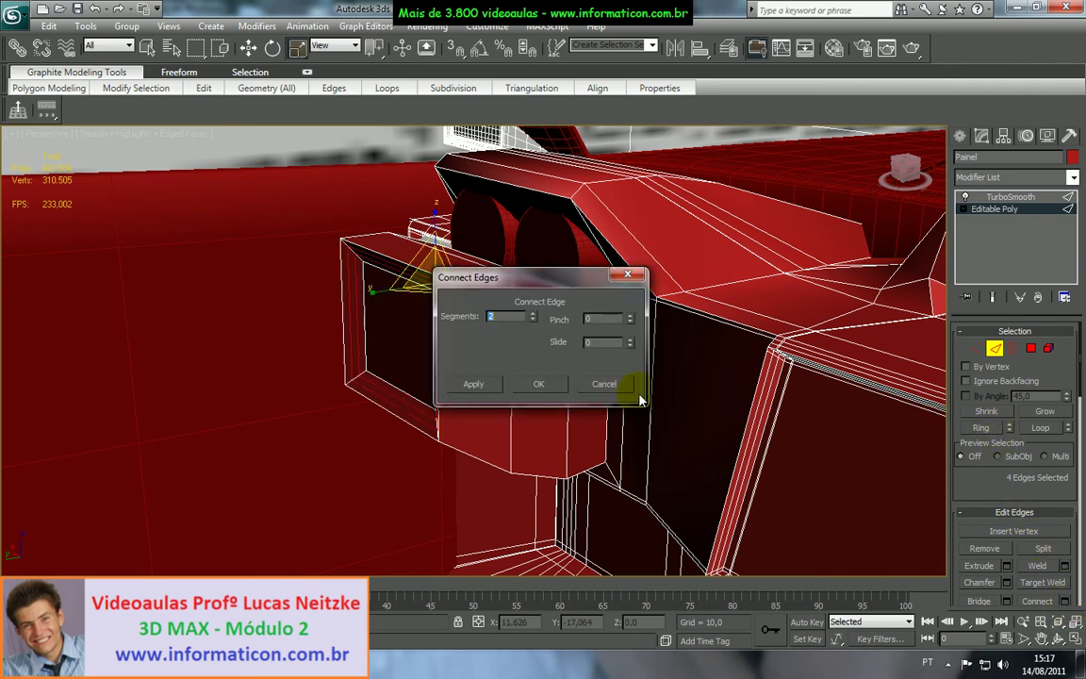
click(535, 315)
right_click(535, 317)
drag(630, 319, 632, 275)
click(534, 314)
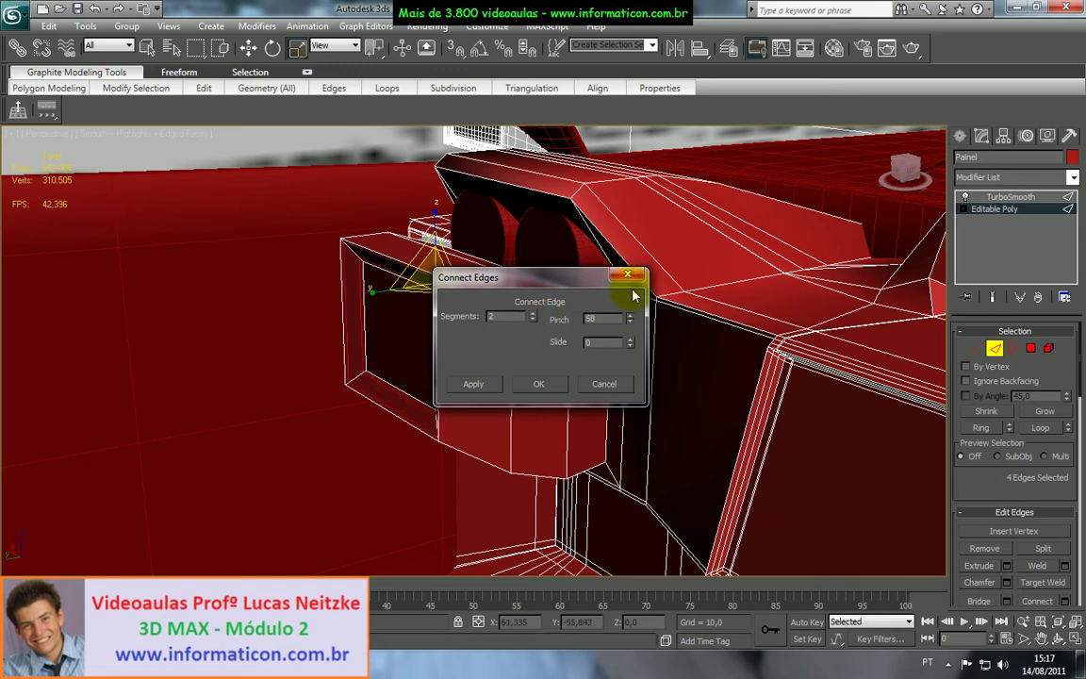
click(564, 384)
drag(391, 315, 390, 320)
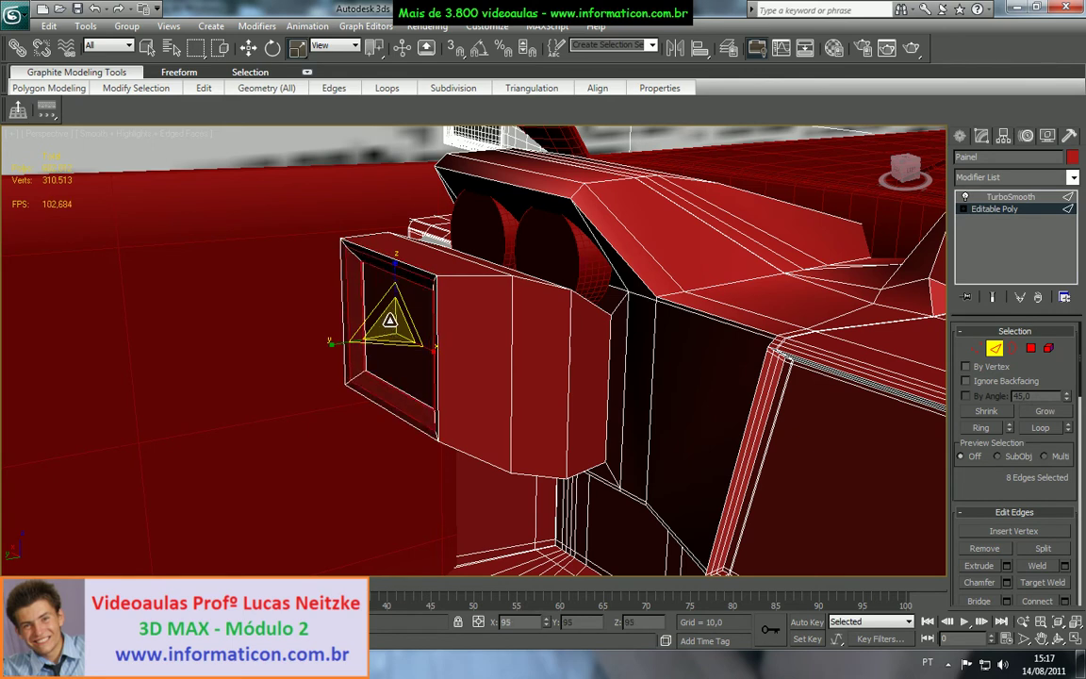
Examine the column block with TurboSmooth applied and compare its shape with the cockpit-diablo picture
click(995, 349)
click(1011, 196)
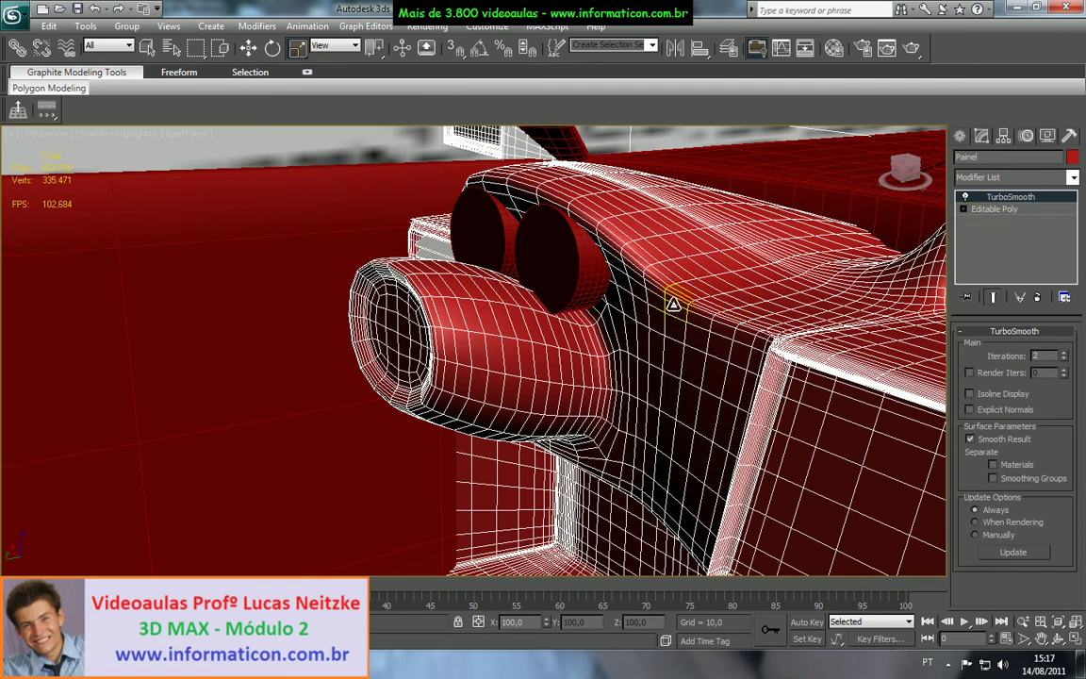
key(F4)
alt+middle_drag(662, 322, 577, 353)
key(alt+Tab)
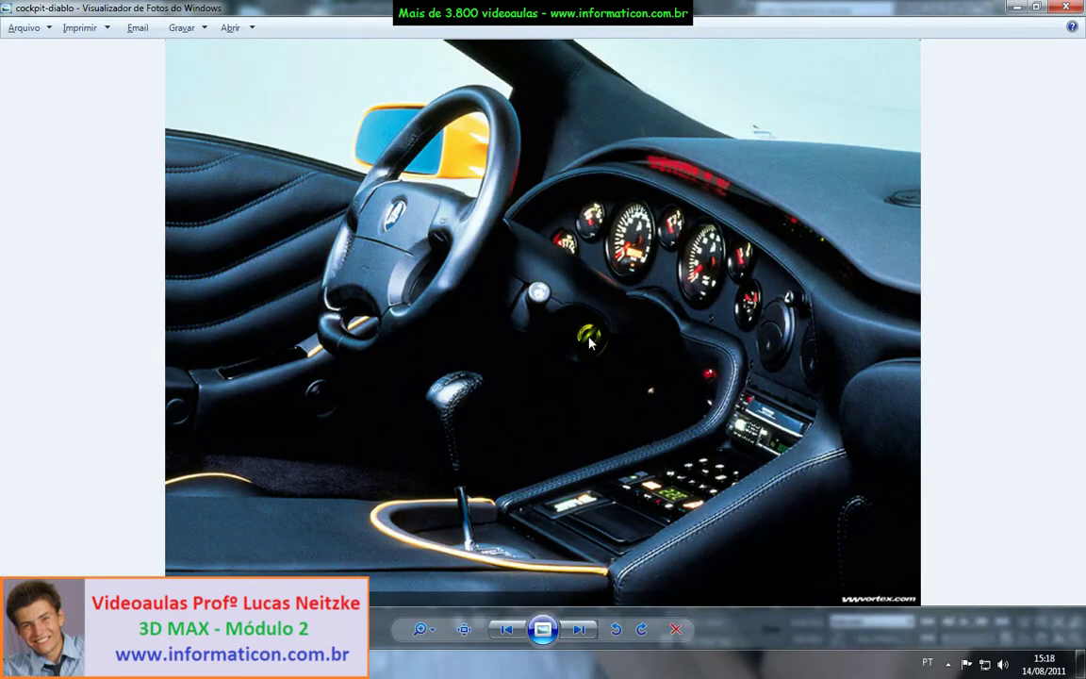
key(alt+Tab)
click(1000, 210)
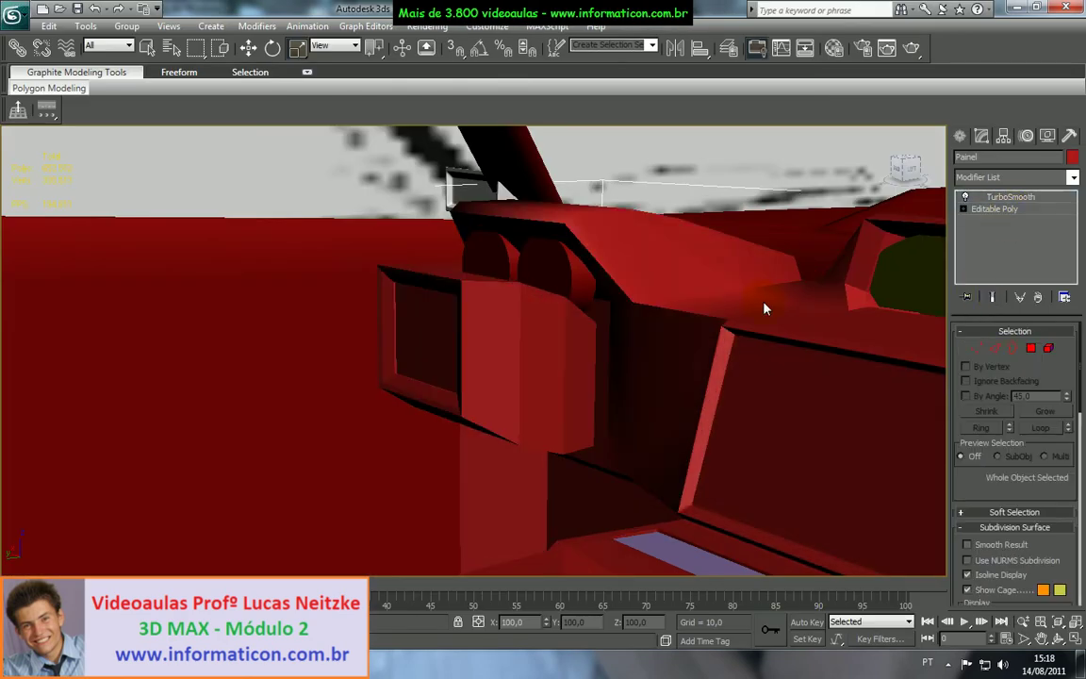
alt+middle_drag(446, 362, 509, 387)
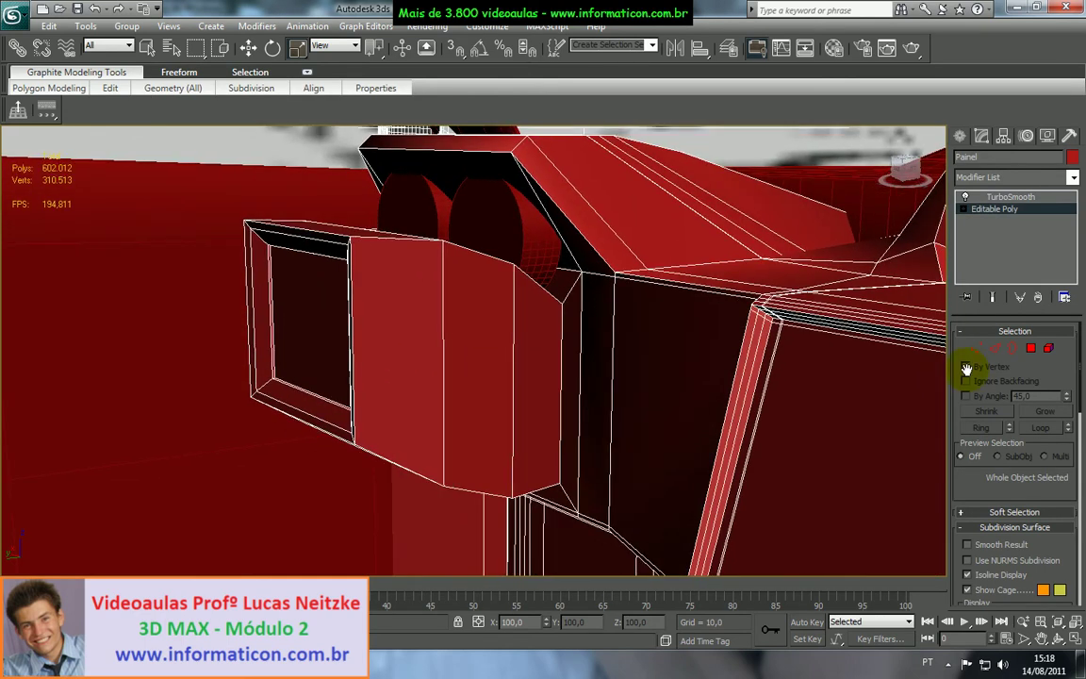
Connect the ring of vertical edges along the column block's side with 2 segments and a pinch of 26
click(1033, 349)
click(466, 368)
key(2)
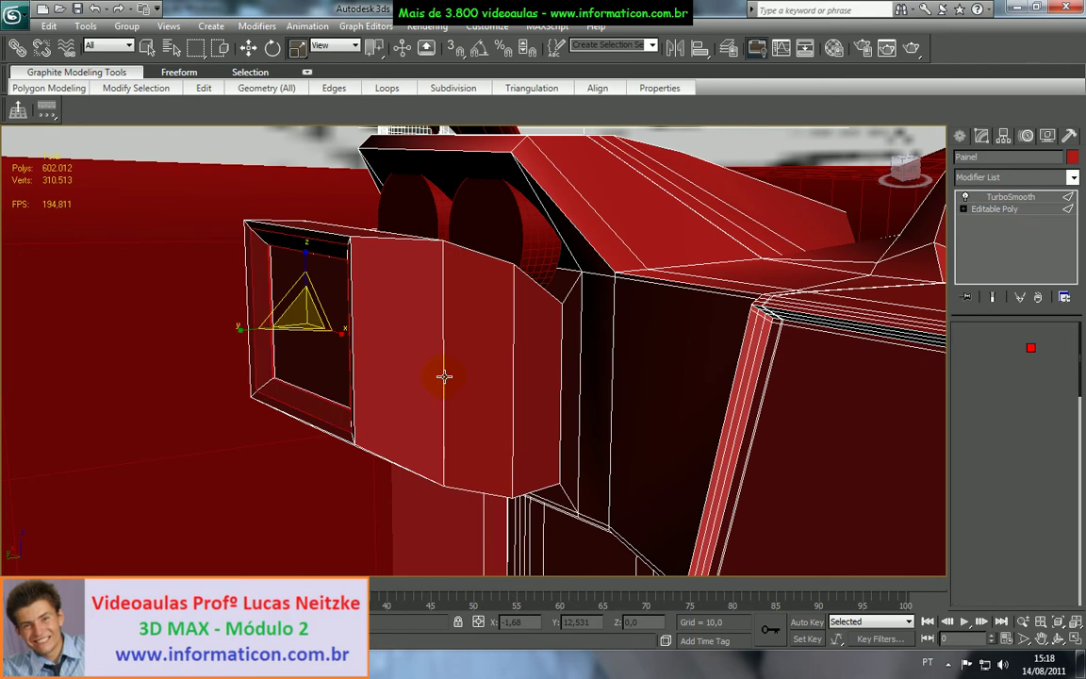
click(442, 375)
click(983, 430)
scroll(954, 395, down, 3)
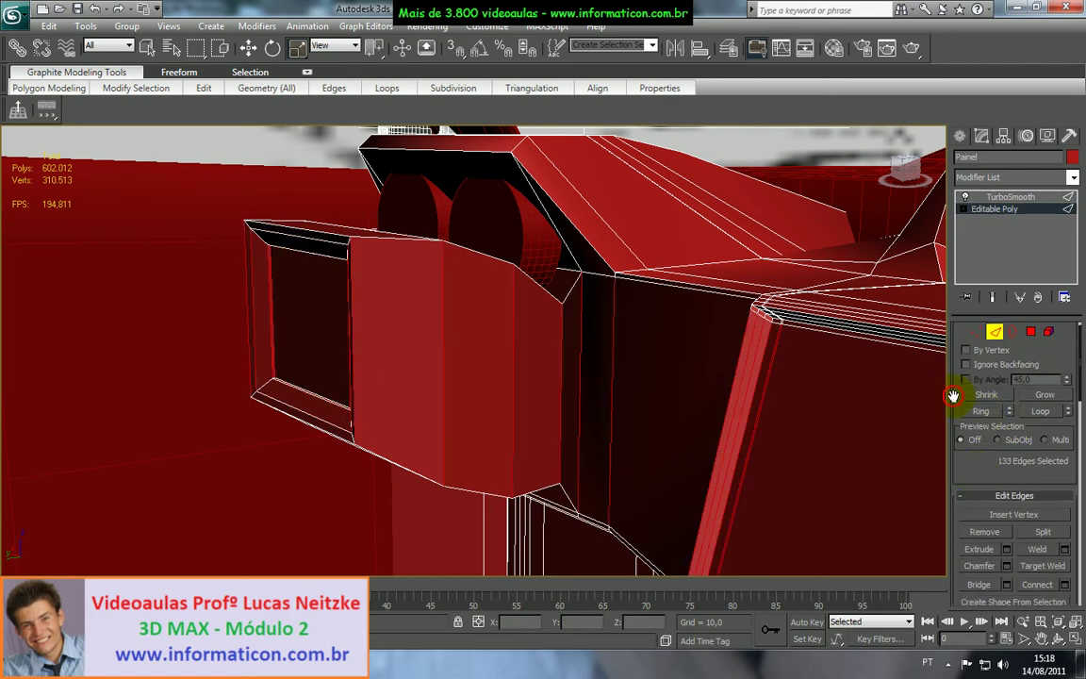
click(1065, 428)
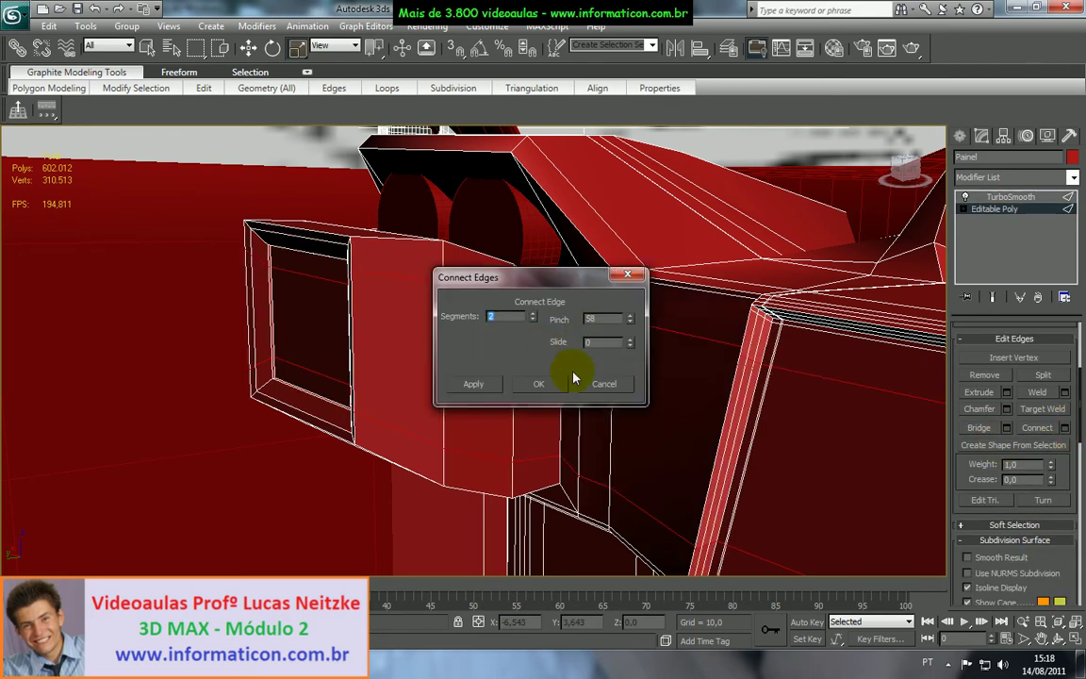
drag(556, 277, 810, 277)
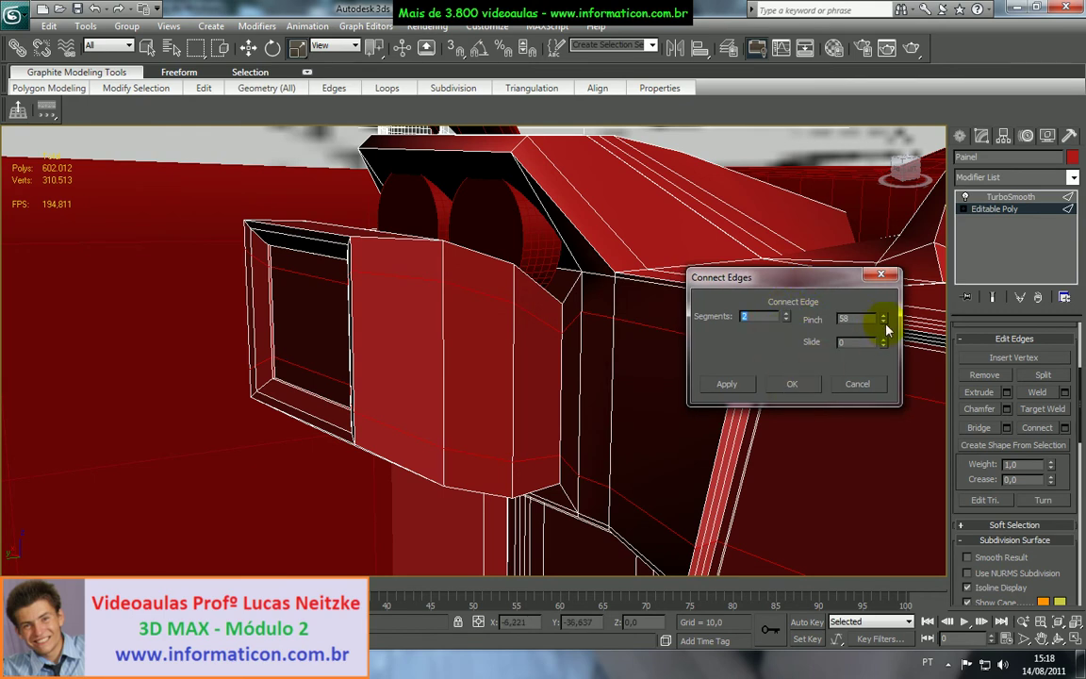
drag(883, 320, 883, 366)
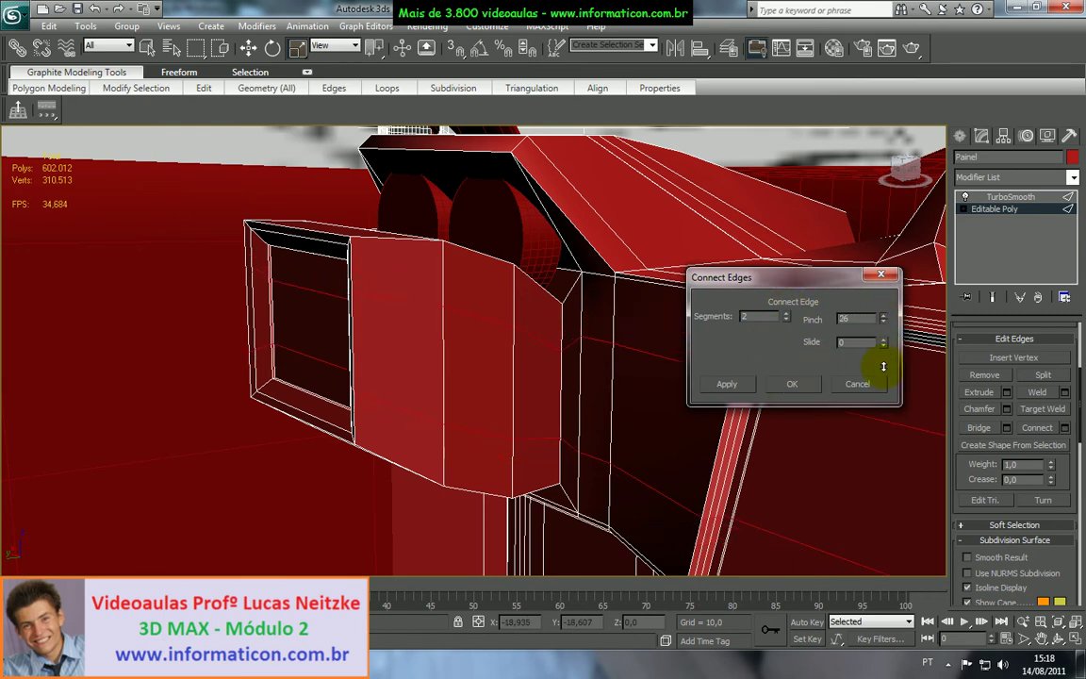
click(792, 386)
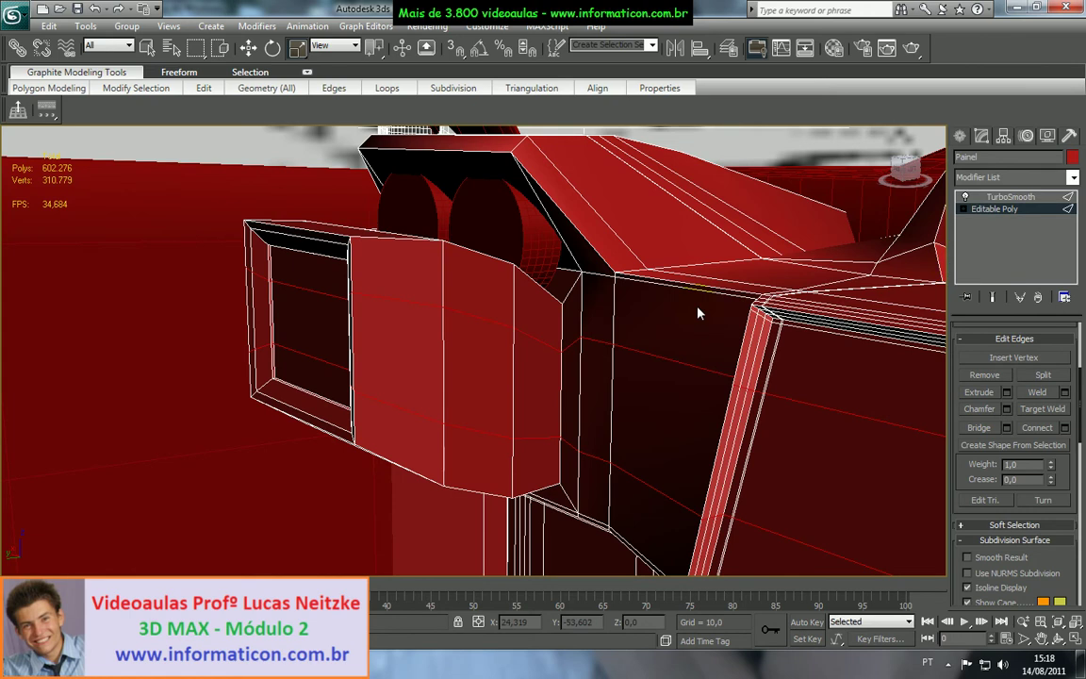
Inset the middle polygon on the column block's side by about 0.89, using the Group inset type
key(4)
click(472, 395)
drag(981, 451, 969, 370)
click(1018, 407)
click(1065, 474)
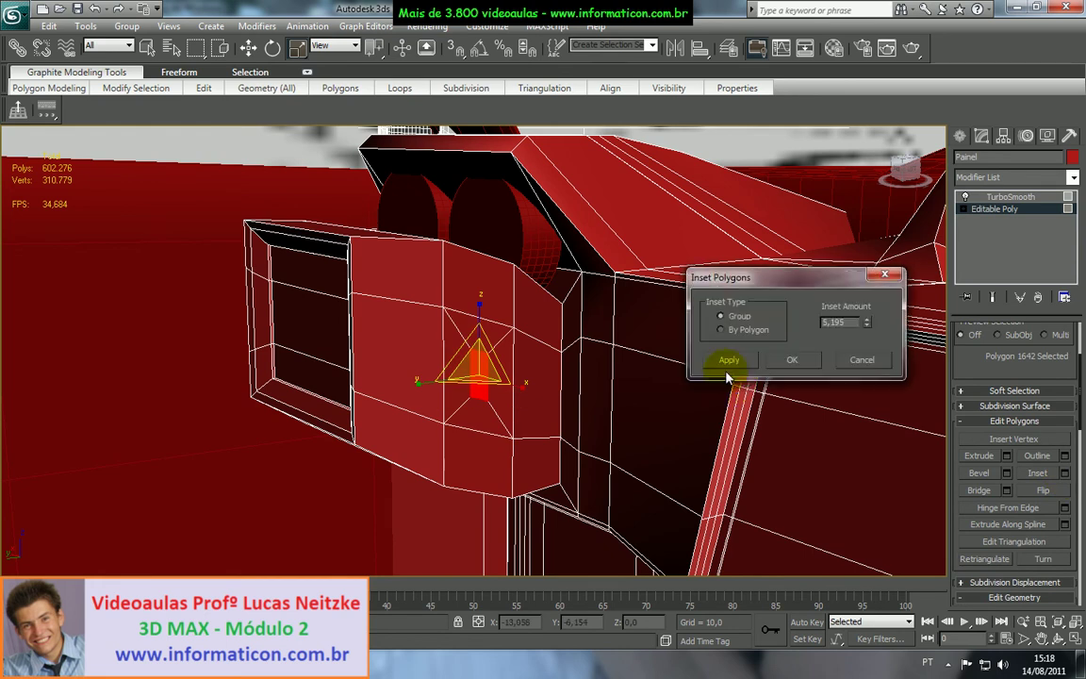
right_click(866, 325)
drag(866, 325, 865, 279)
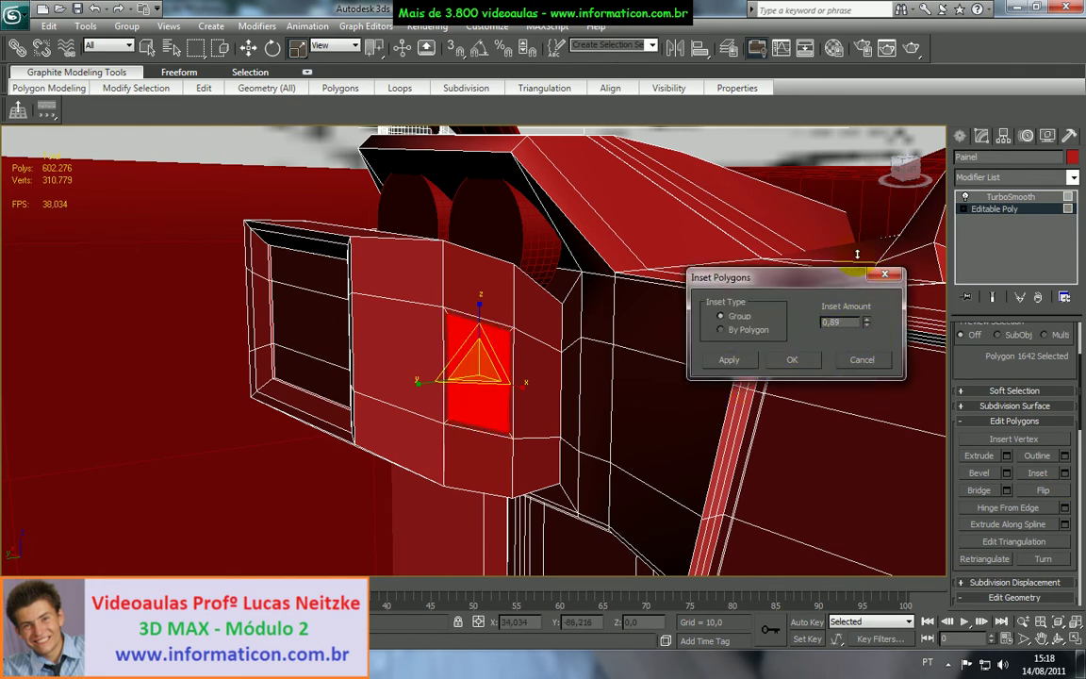
click(788, 359)
After checking the cockpit-diablo picture, extrude the inset side polygon inward to form a recess and scale its inner face down
key(alt+Tab)
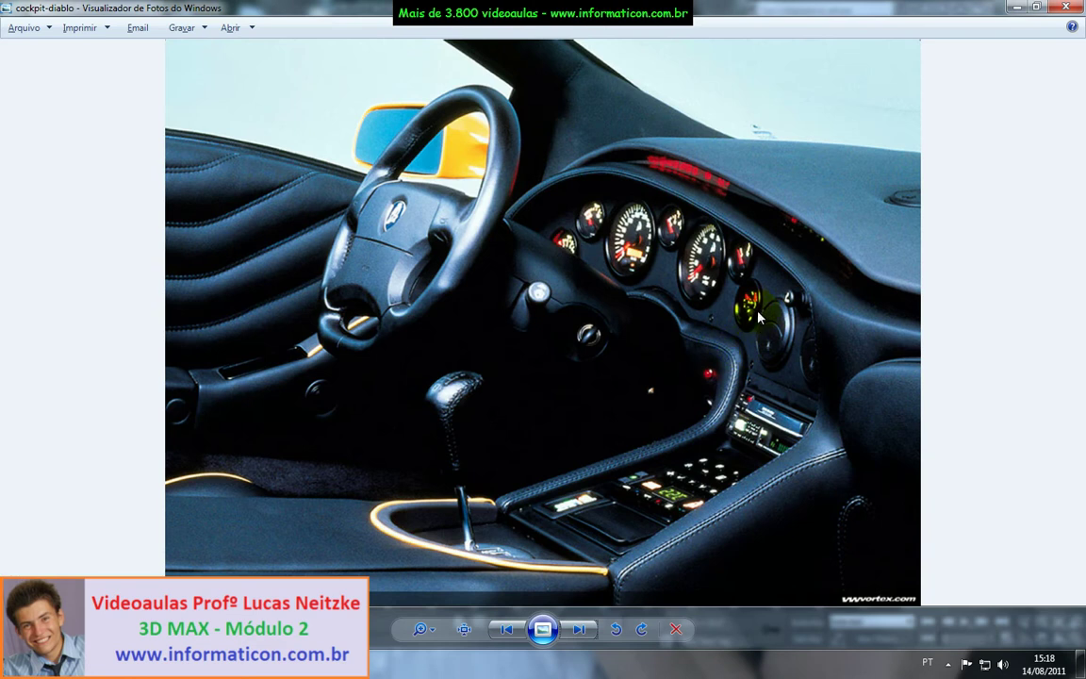
key(alt+Tab)
scroll(528, 370, up, 5)
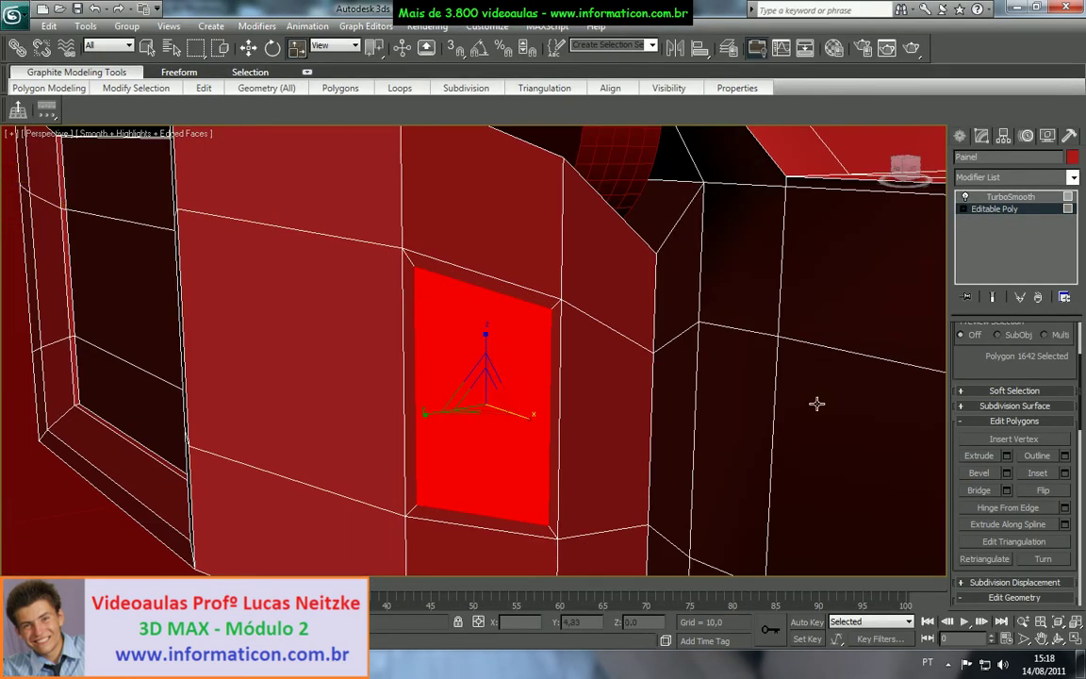
click(980, 454)
drag(492, 415, 492, 441)
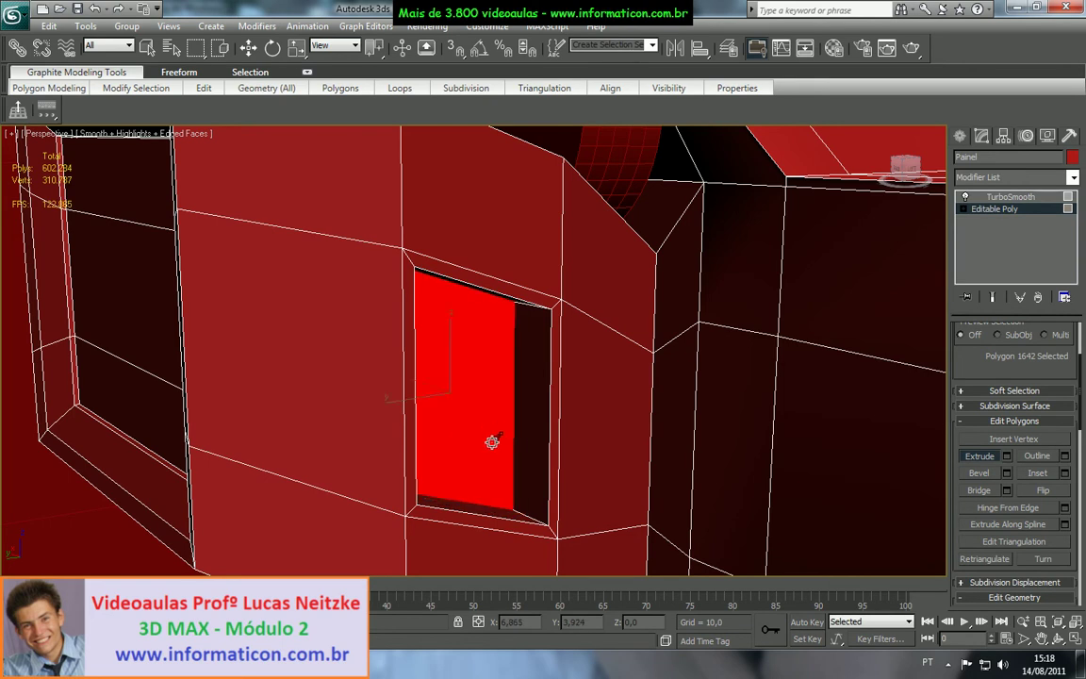
key(r)
drag(445, 382, 455, 415)
Connect the ring of depth edges inside the side recess with 2 segments and a raised pinch that pushes the loops toward both ends
key(2)
click(510, 319)
click(984, 413)
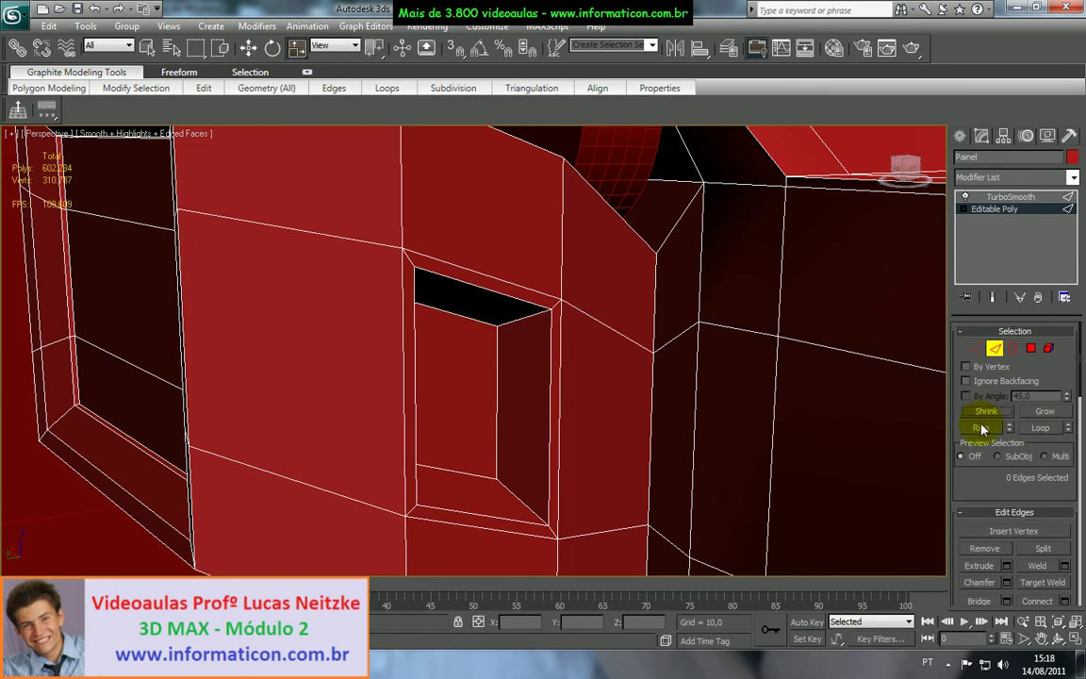
click(520, 315)
click(980, 427)
drag(975, 483, 951, 370)
click(1064, 428)
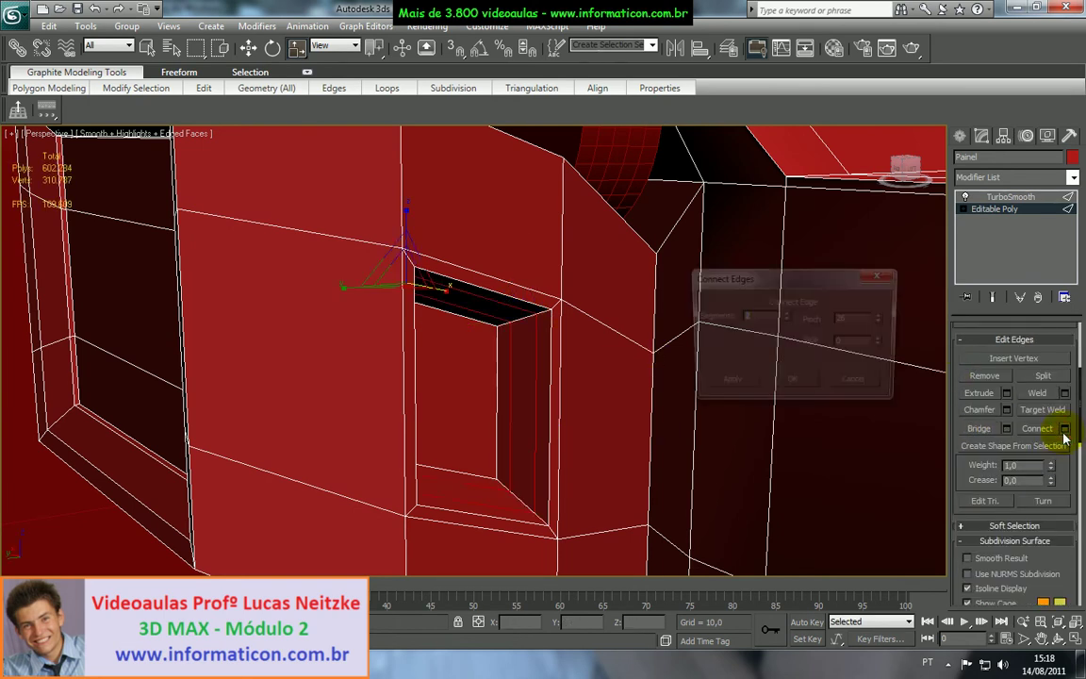
drag(883, 320, 890, 232)
click(816, 383)
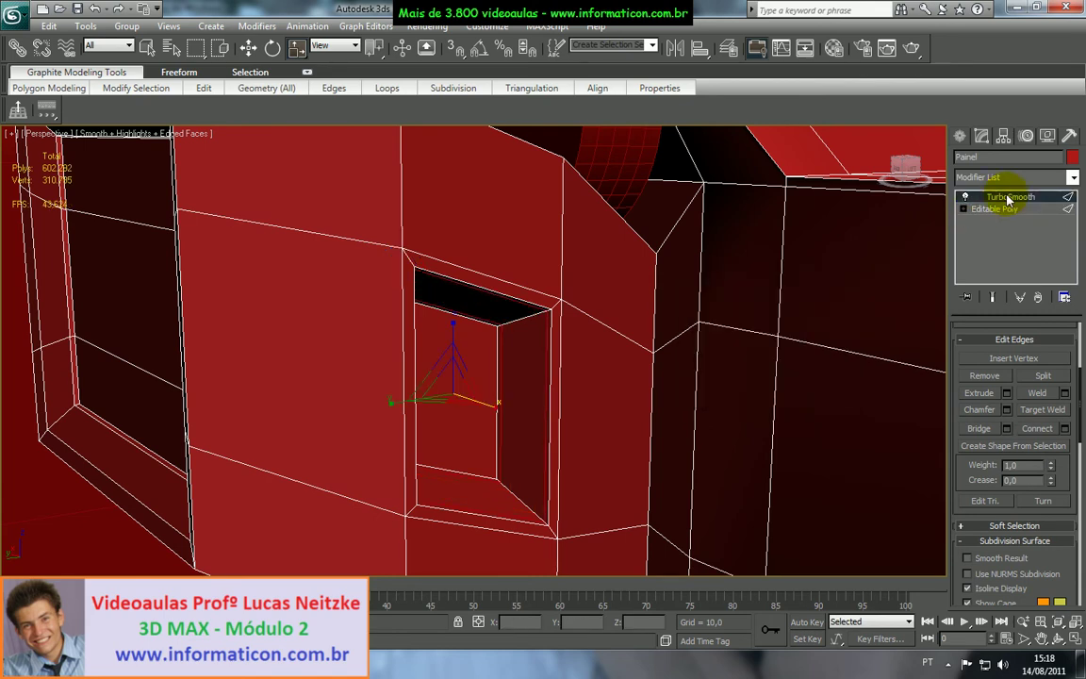
Examine the smoothed column and its round side recess in shaded view, and compare them with the reference picture
click(1007, 196)
key(F4)
scroll(603, 358, down, 4)
scroll(597, 365, up, 4)
alt+middle_drag(597, 366, 560, 352)
scroll(565, 377, down, 6)
scroll(564, 384, down, 4)
mouse_move(563, 393)
alt+middle_down()
mouse_move(543, 408)
mouse_move(579, 403)
alt+middle_up()
key(alt+Tab)
key(alt+Tab)
key(alt+Tab)
key(alt+Tab)
scroll(509, 359, up, 3)
alt+middle_drag(509, 359, 517, 364)
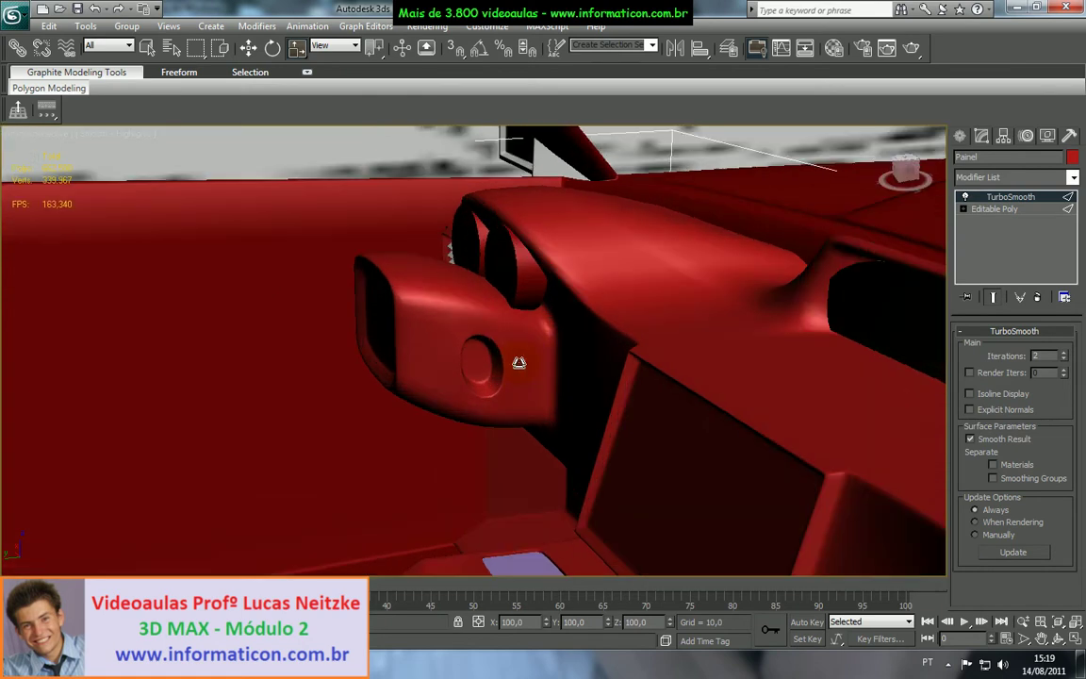
With the Edge constraint on, slide the loop nearest the recess's back face about 1.6 units along X toward the opening
click(1037, 206)
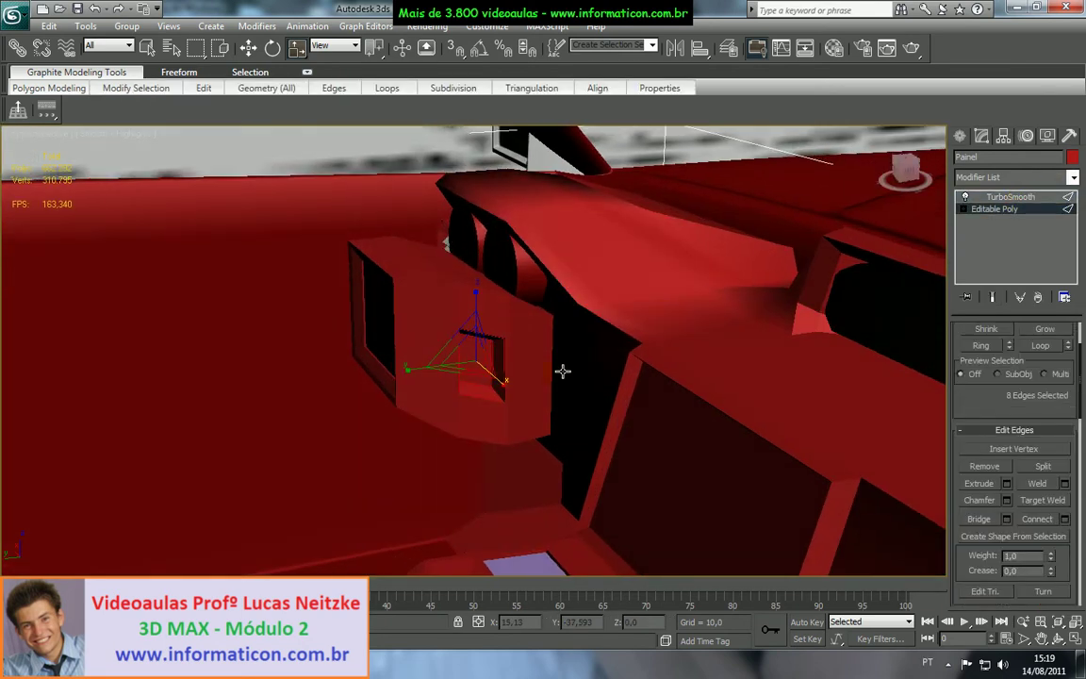
scroll(563, 371, up, 3)
scroll(556, 359, up, 4)
key(F4)
click(546, 414)
click(1041, 368)
key(w)
key(7)
drag(447, 384, 478, 407)
alt+middle_drag(480, 410, 617, 457)
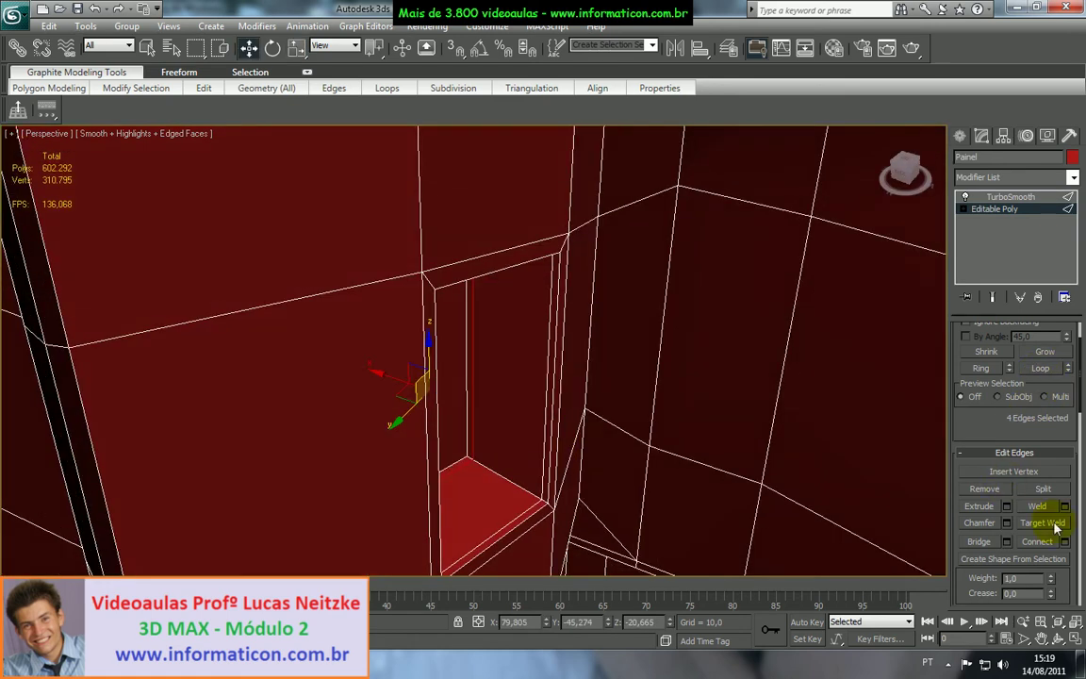
click(980, 453)
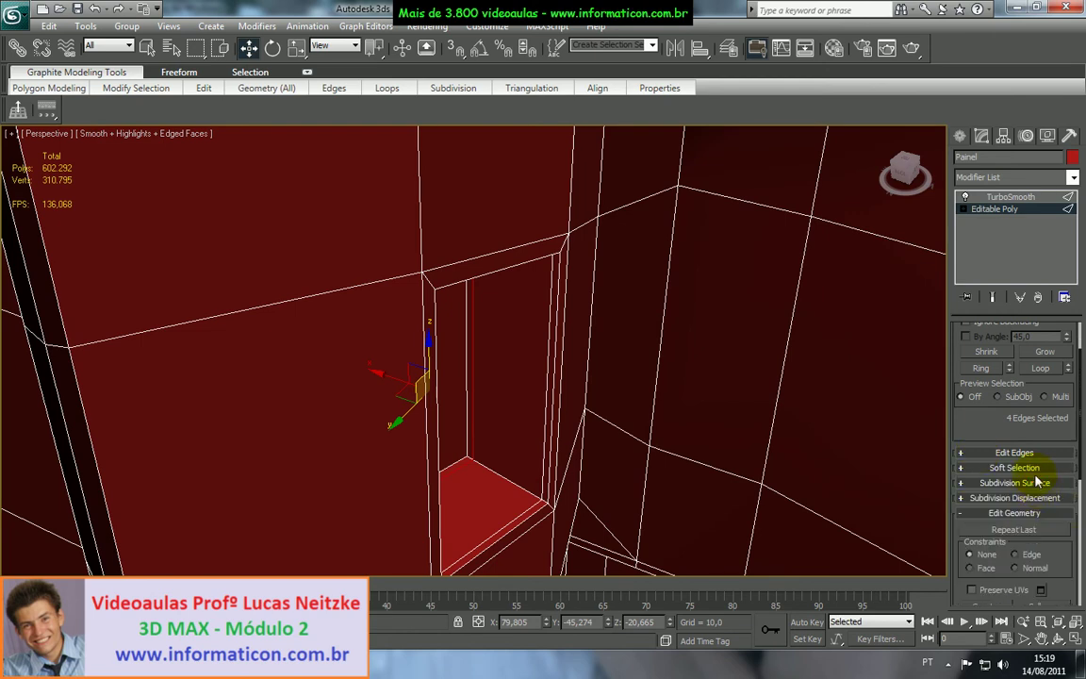
click(1015, 555)
drag(378, 377, 394, 384)
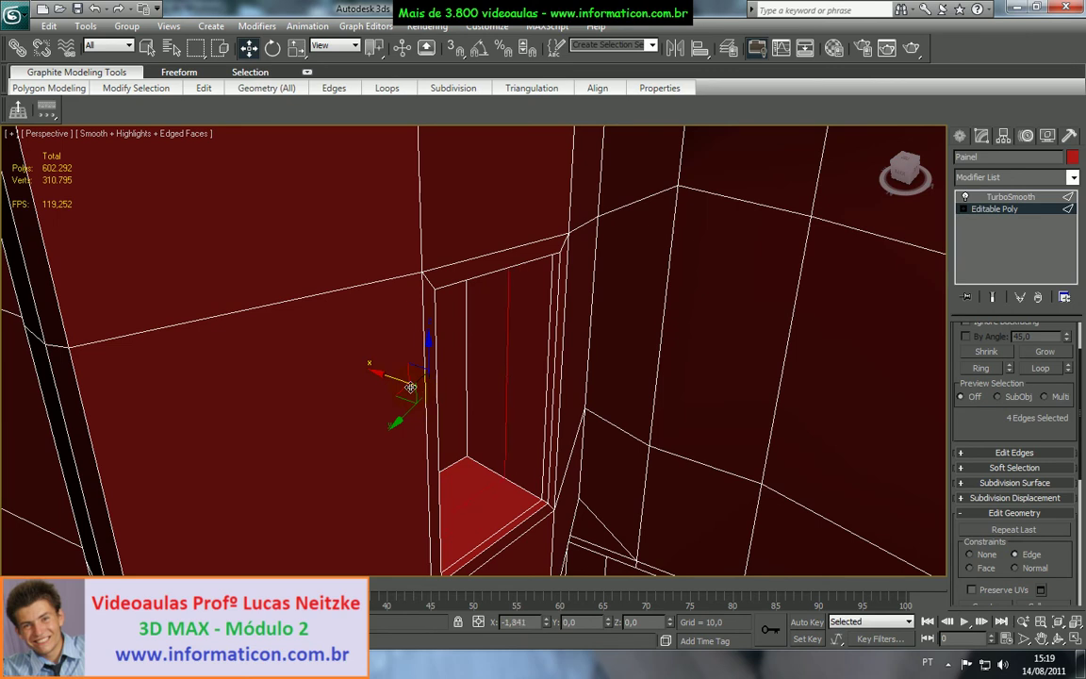
alt+middle_drag(408, 384, 500, 384)
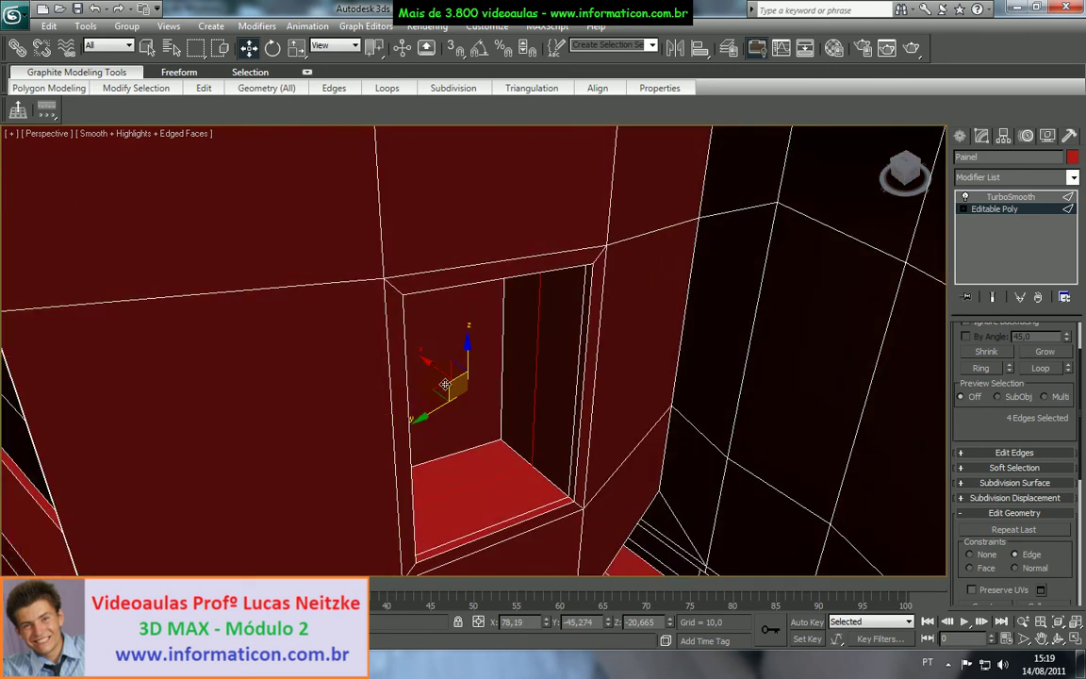
key(2)
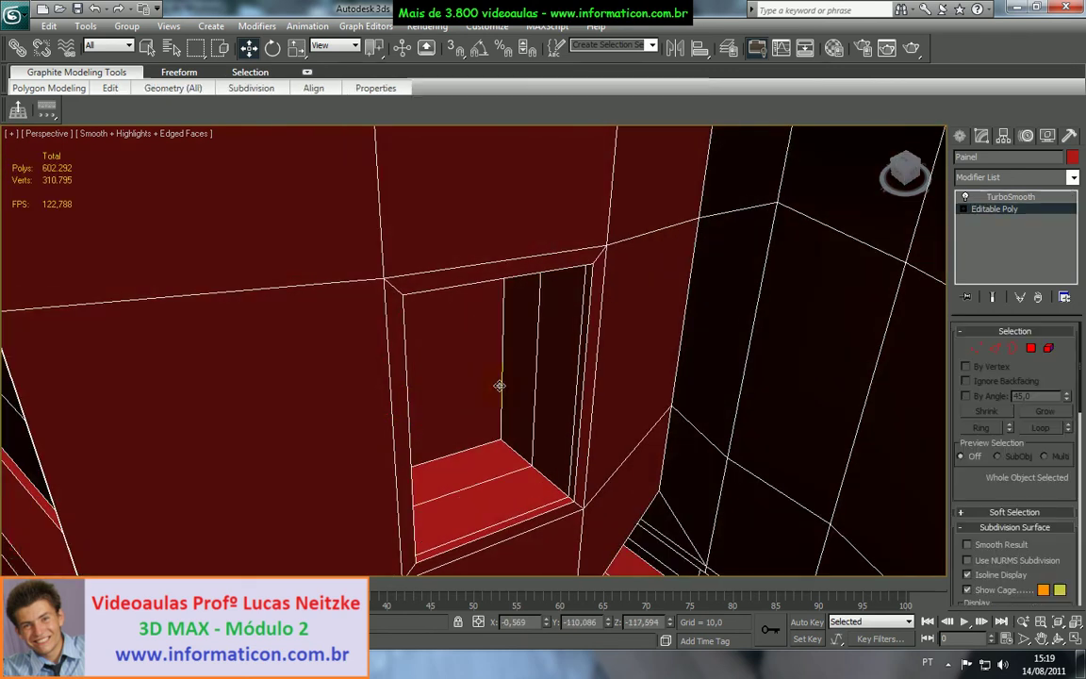
Move the recess's back polygon along X toward the opening and scale it to 70%
click(1038, 356)
click(498, 388)
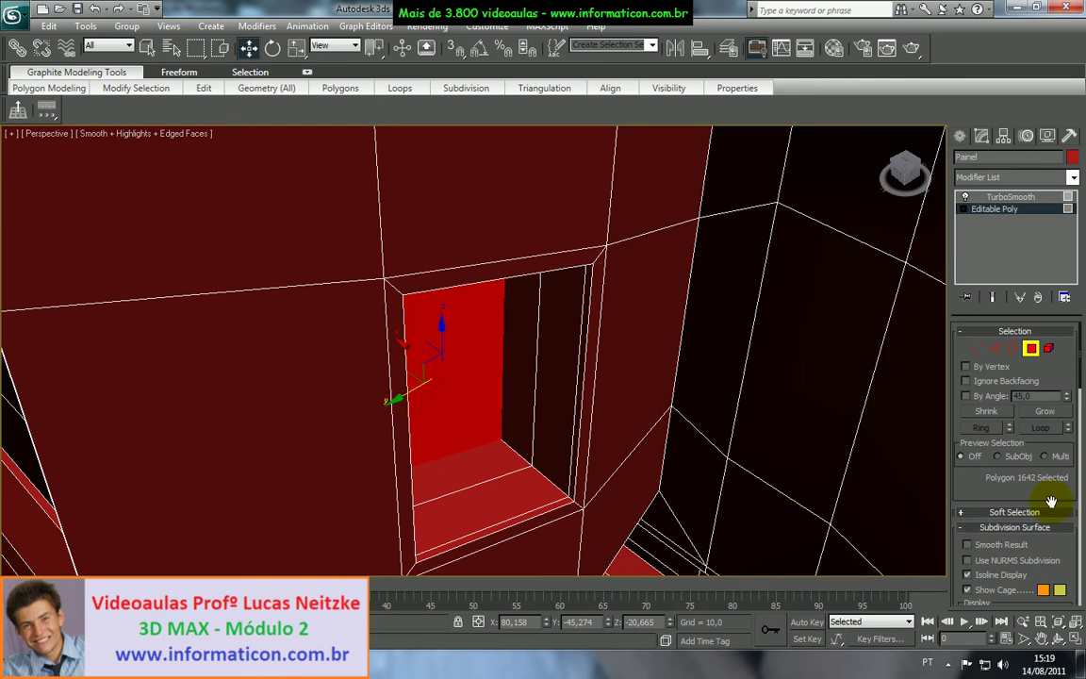
click(1009, 528)
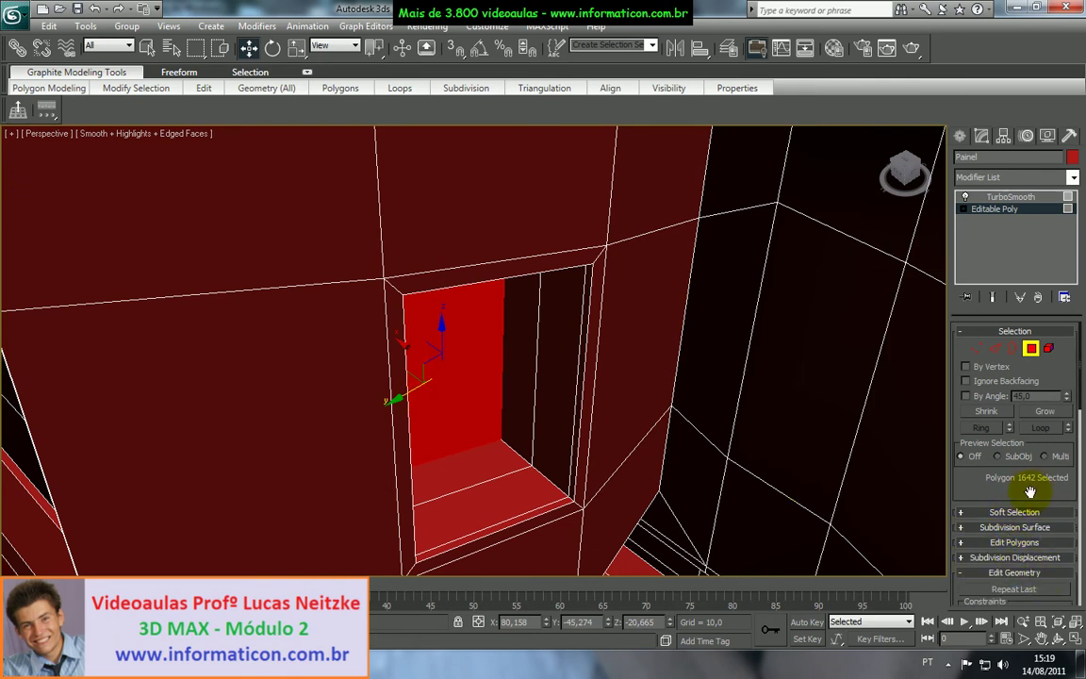
scroll(1023, 449, down, 5)
drag(410, 350, 474, 418)
key(r)
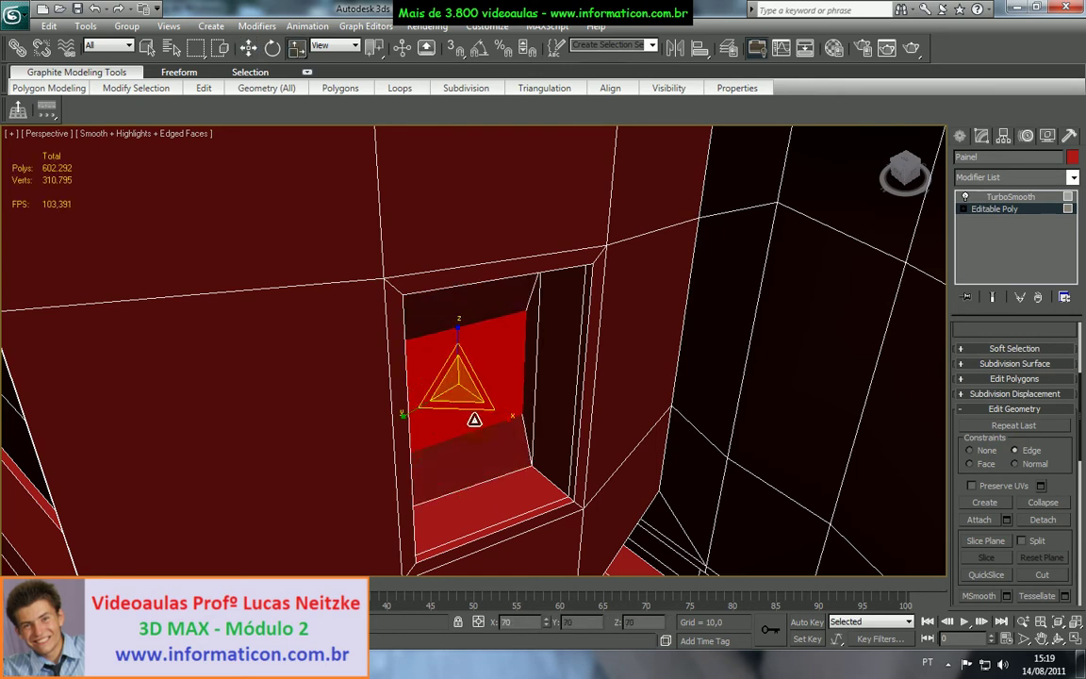
Scale down the edge loop surrounding the recess's raised back face slightly and move it toward the opening
key(2)
click(517, 468)
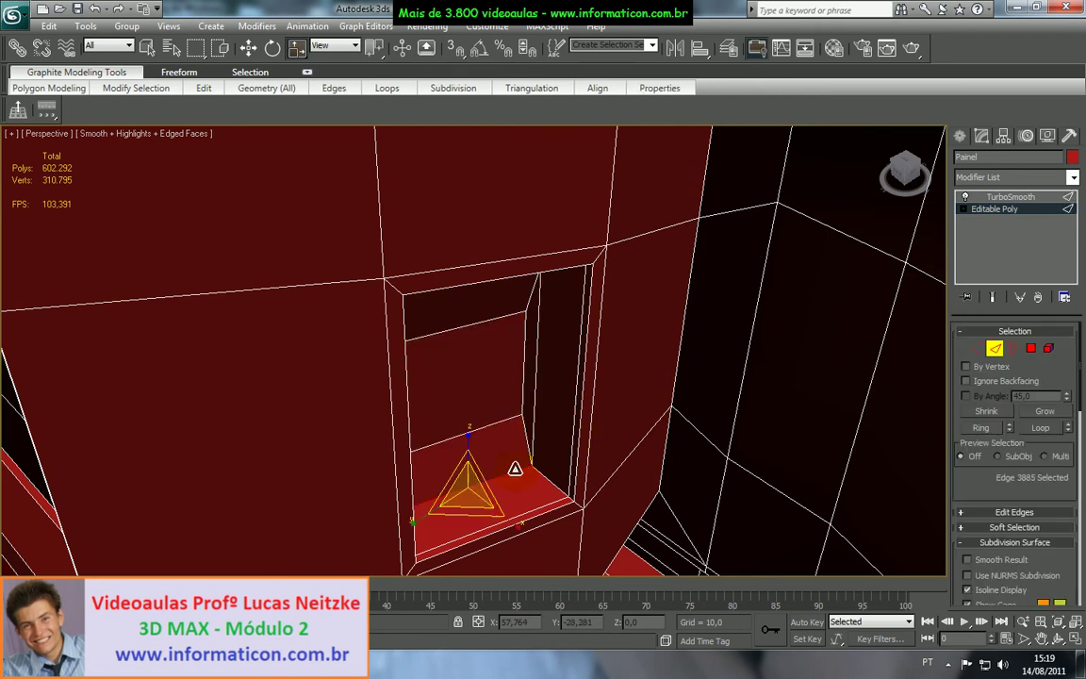
click(1042, 429)
drag(468, 398, 461, 413)
key(w)
mouse_move(437, 368)
mouse_down()
mouse_move(458, 381)
mouse_move(449, 379)
mouse_up()
key(r)
key(7)
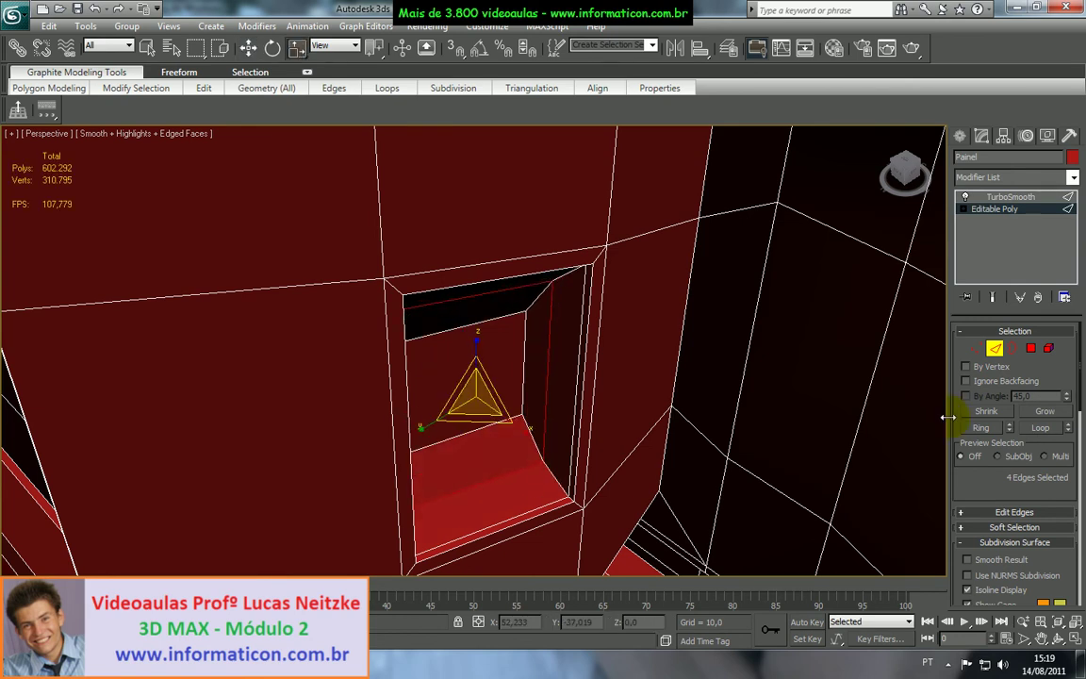
click(981, 542)
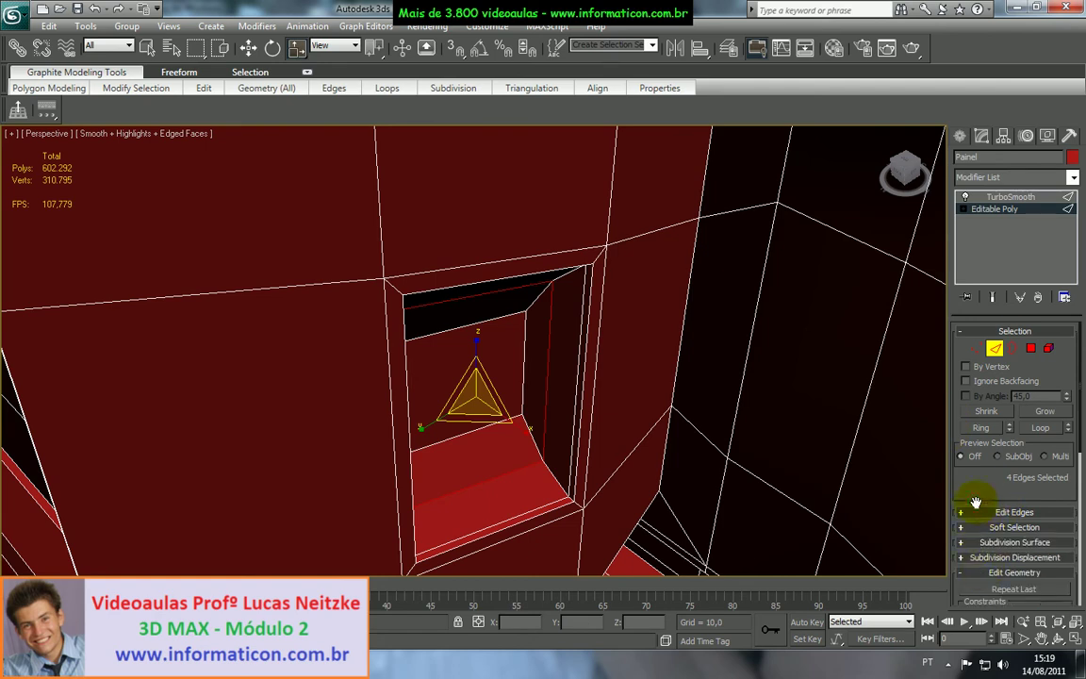
Scale down the selected four-edge loop inside the recess to taper the side walls toward the back face
scroll(978, 443, down, 3)
drag(480, 404, 484, 439)
key(2)
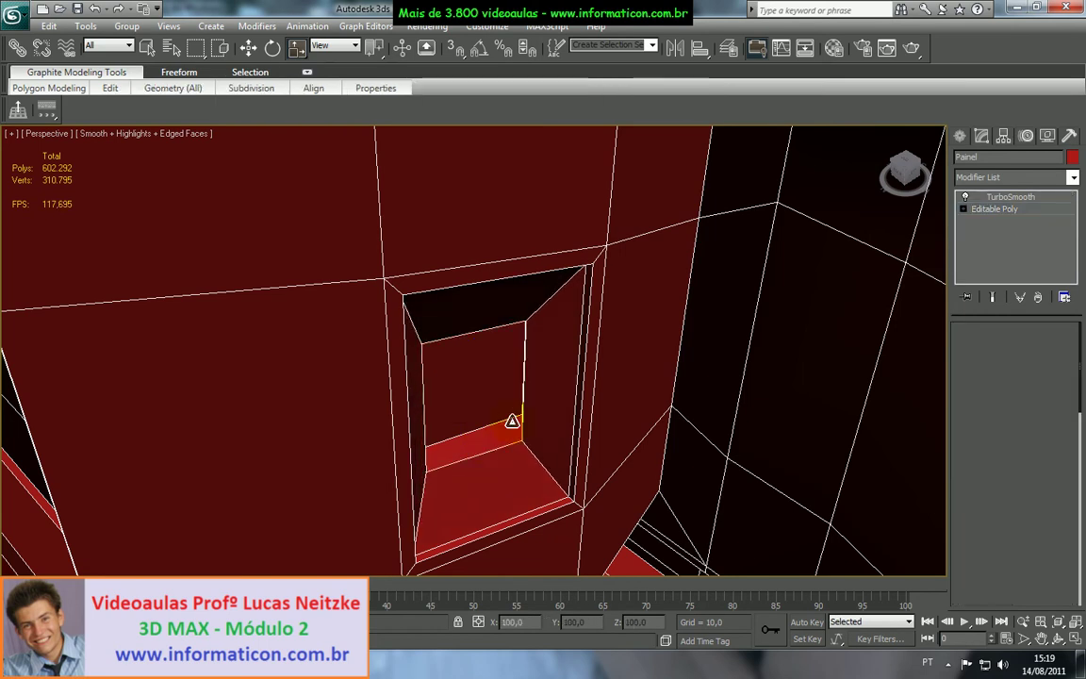
Select the ring of short edges around the recess's back face and connect them with two new edge loops
scroll(512, 422, down, 3)
alt+middle_drag(510, 421, 529, 410)
key(2)
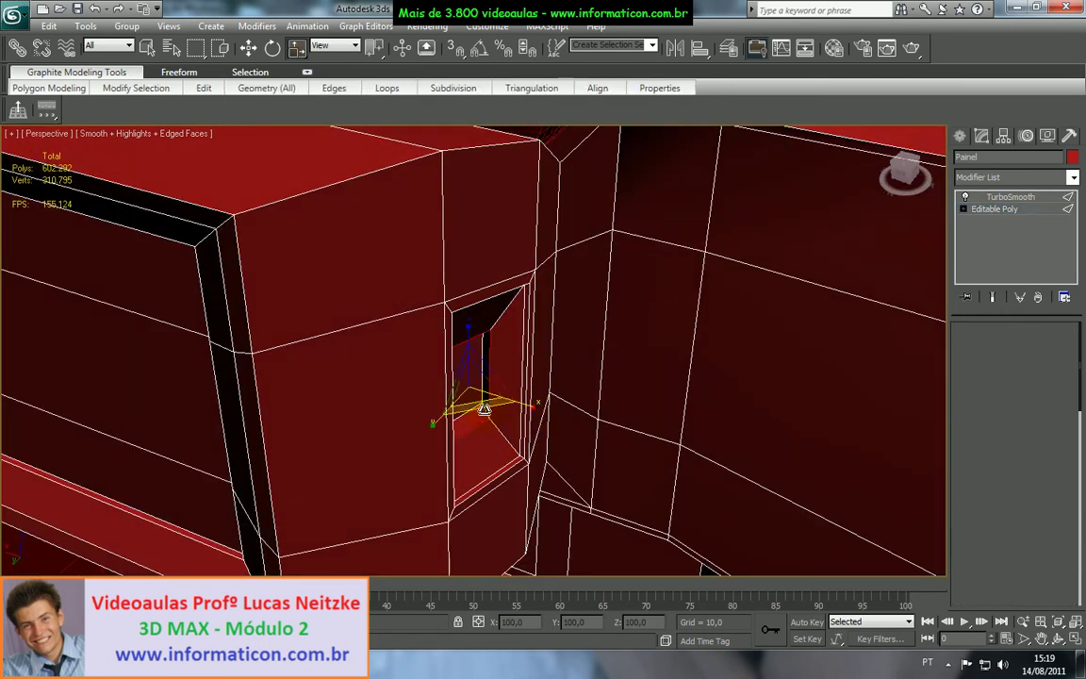
click(484, 409)
click(978, 429)
drag(1005, 492, 1002, 344)
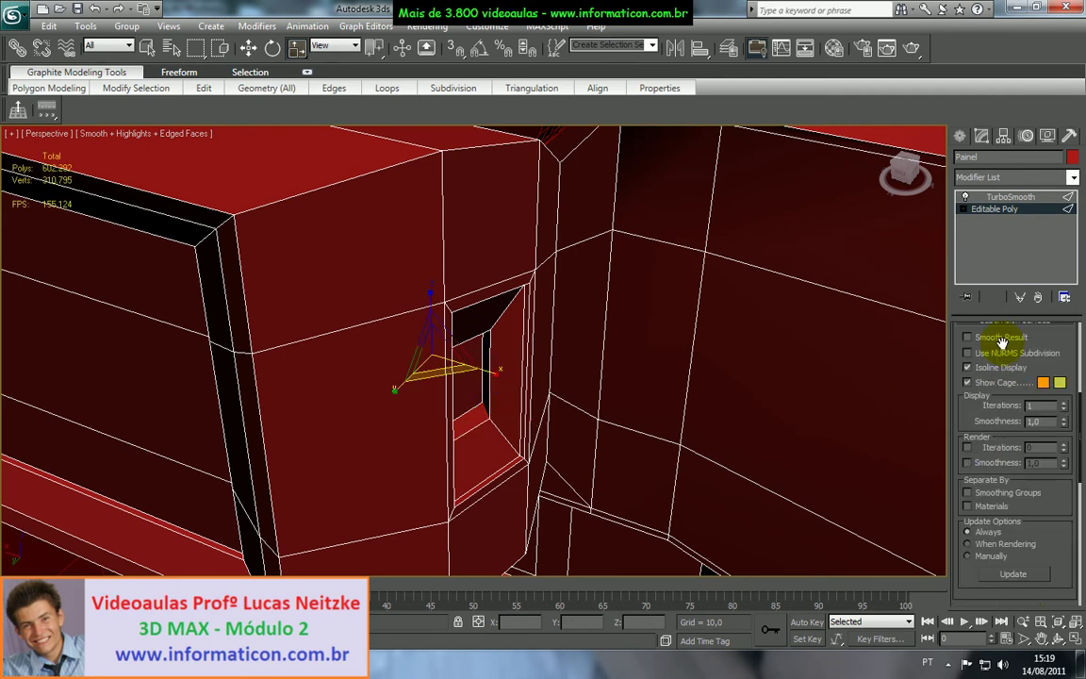
scroll(1023, 396, down, 5)
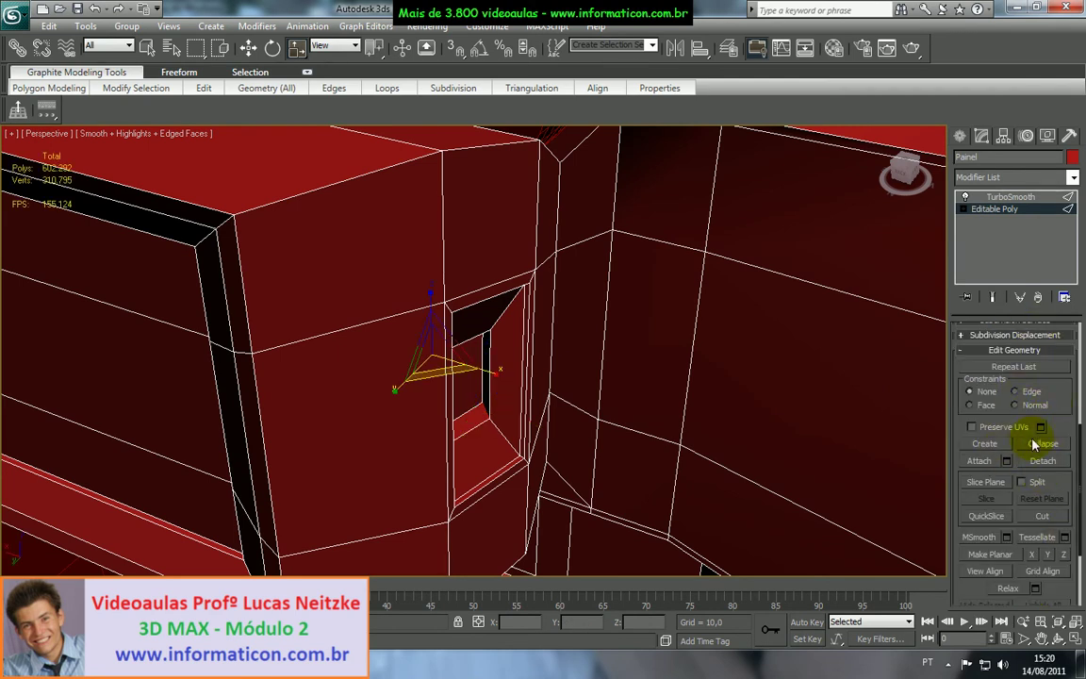
scroll(1054, 412, down, 3)
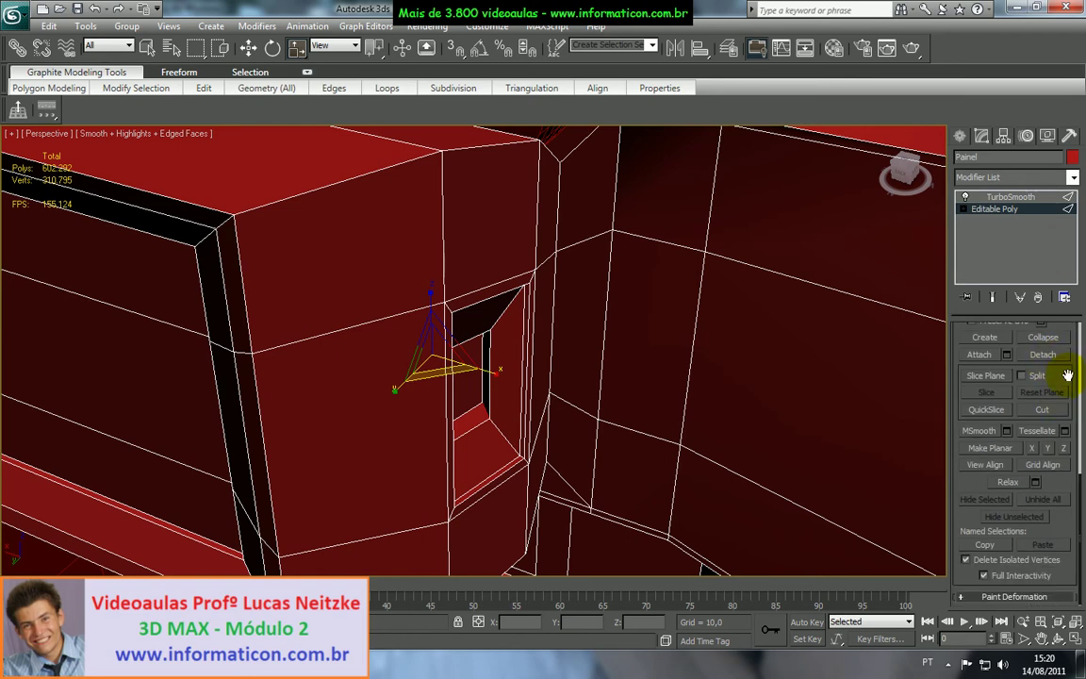
scroll(1068, 376, up, 5)
click(998, 496)
click(1064, 518)
drag(883, 317, 892, 359)
click(797, 387)
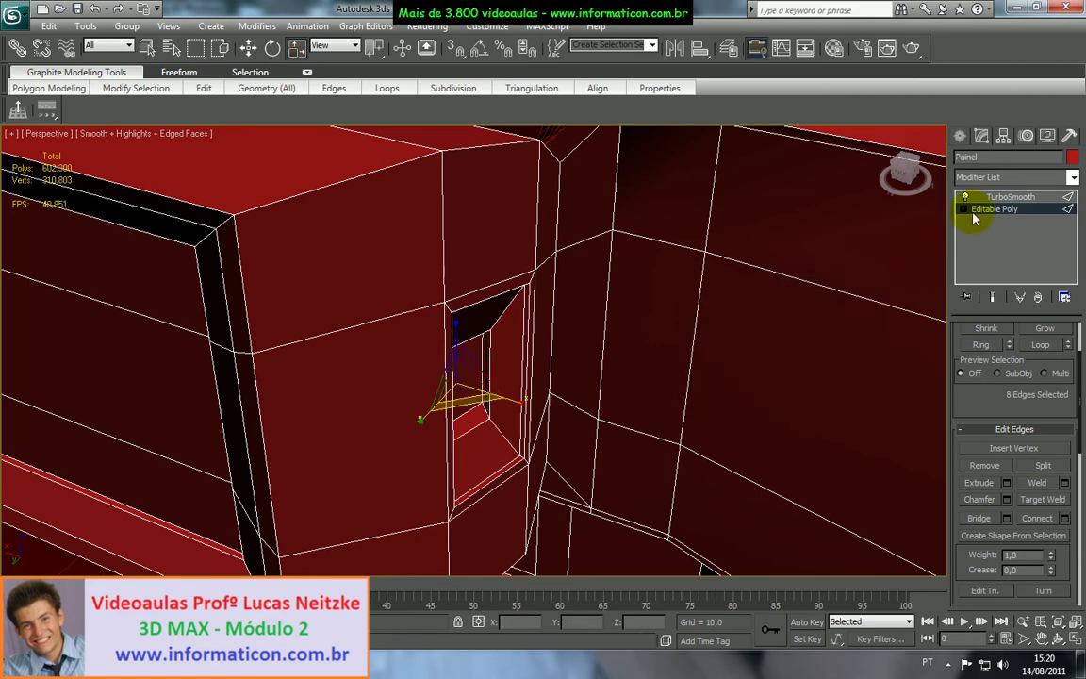
Examine the smoothed ignition-key recess at the TurboSmooth level without edged faces and compare it with the cockpit-diablo reference picture
click(980, 197)
key(F4)
alt+middle_drag(362, 263, 362, 310)
key(alt+Tab)
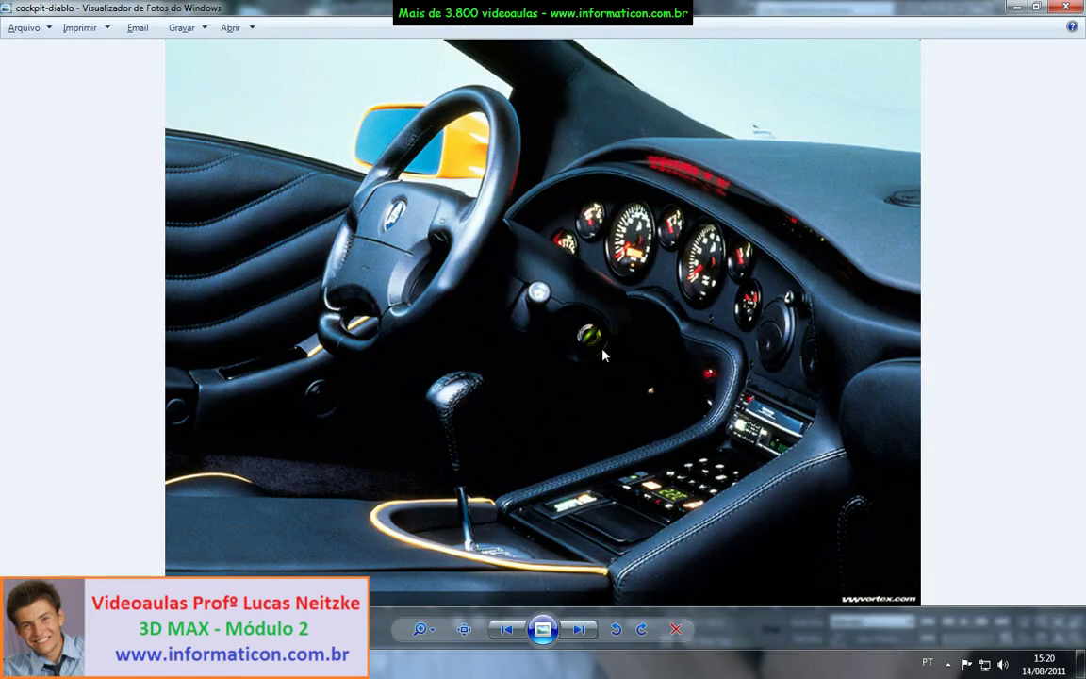
key(alt+Tab)
alt+middle_drag(586, 427, 625, 423)
key(alt+Tab)
scroll(287, 250, up, 1)
scroll(312, 264, down, 1)
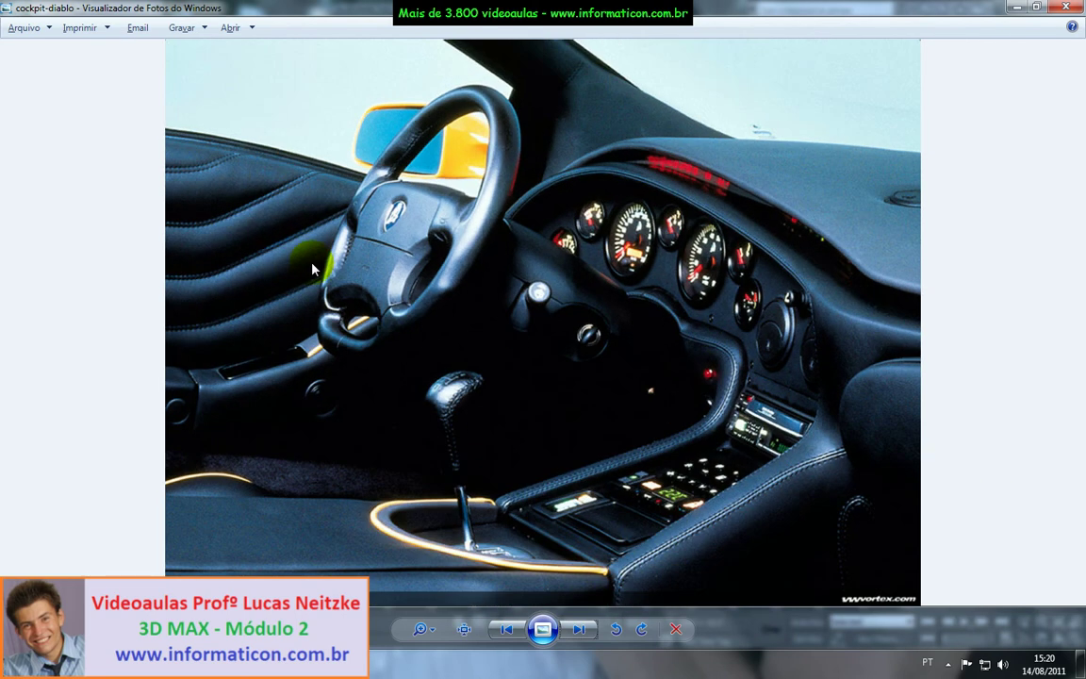
click(1072, 12)
Inspect the smoothed steering column and the surrounding dashboard from several angles and distances
alt+middle_drag(695, 243, 707, 326)
scroll(594, 267, down, 6)
scroll(590, 279, up, 3)
scroll(441, 249, down, 3)
scroll(706, 327, up, 3)
alt+middle_drag(603, 335, 548, 250)
Browse the pictures in the Imagens_referencias folder from 307-painel through to cockpit-diablo, then close the photo viewer
key(alt+Tab)
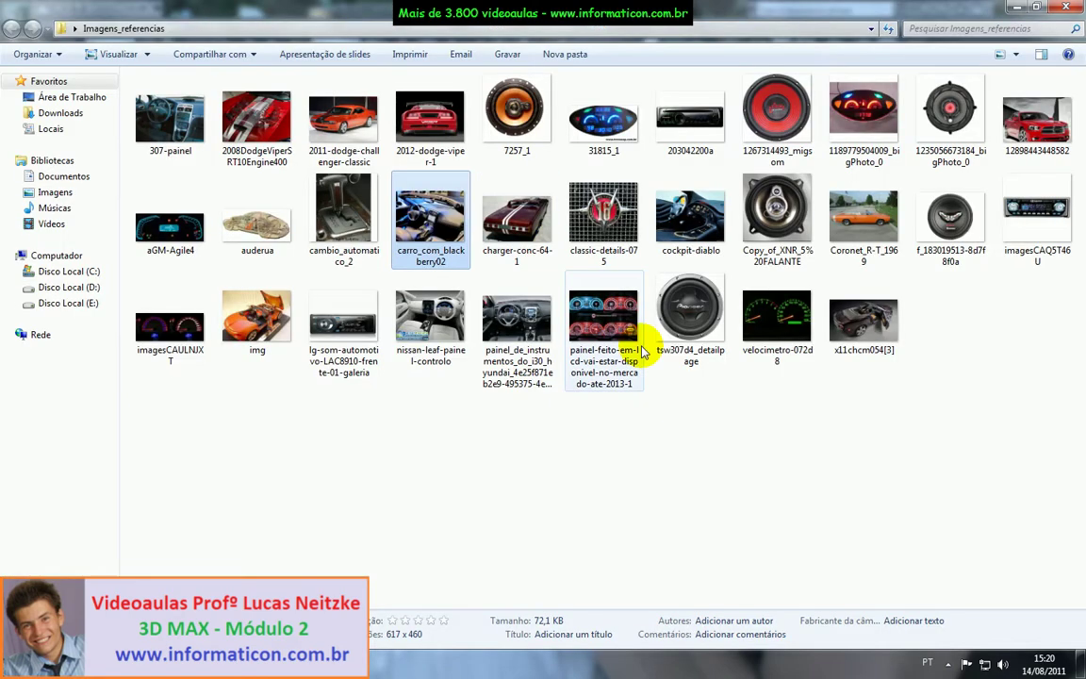
click(517, 320)
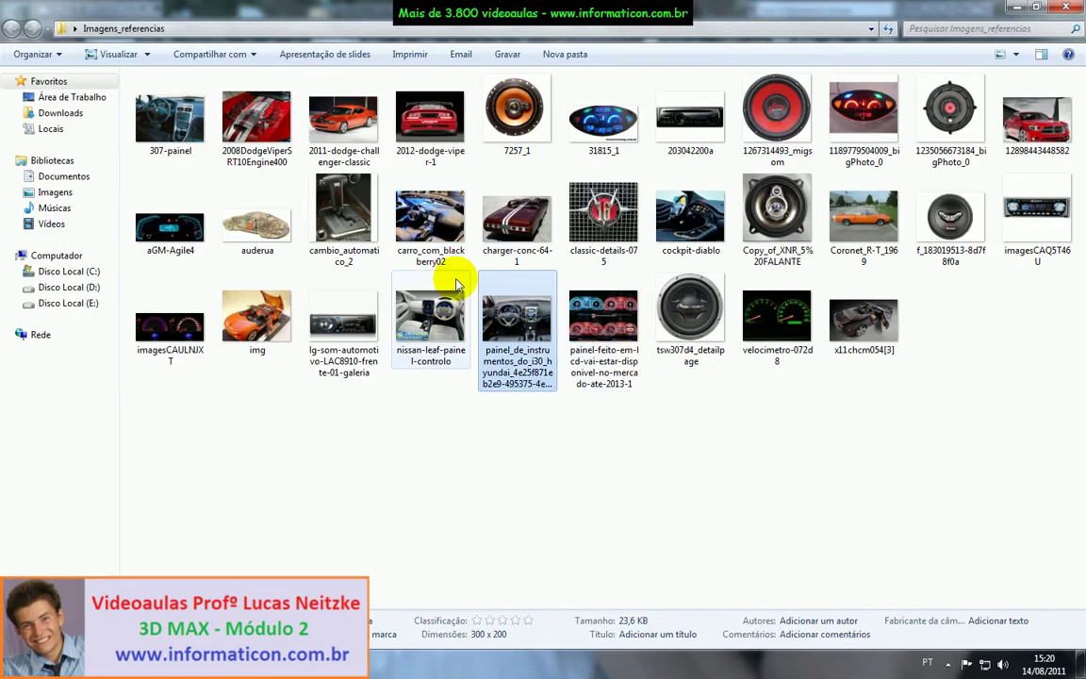
double_click(169, 118)
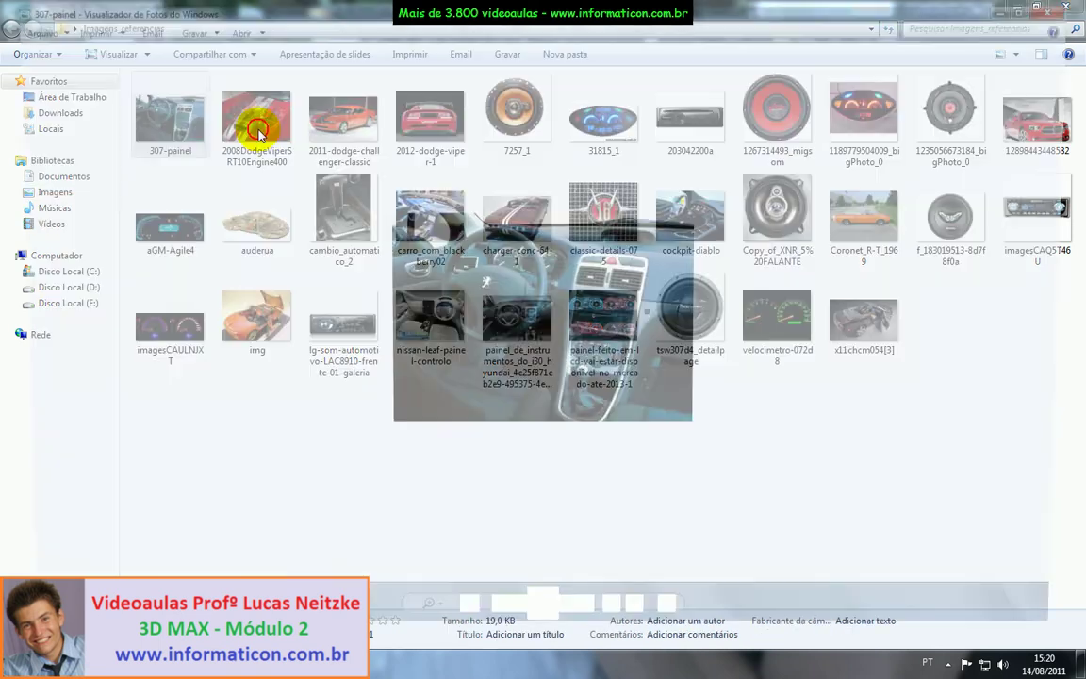
key(Right)
key(Right)
key(Right)
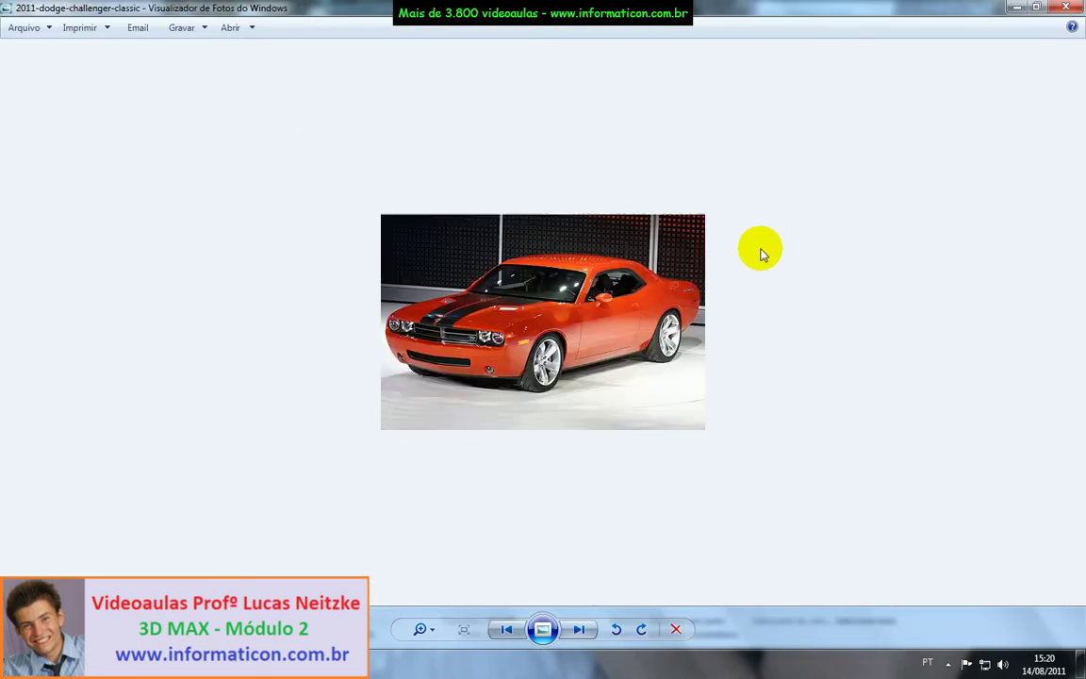
key(Right)
key(Right)
key(Right)
key(Right)
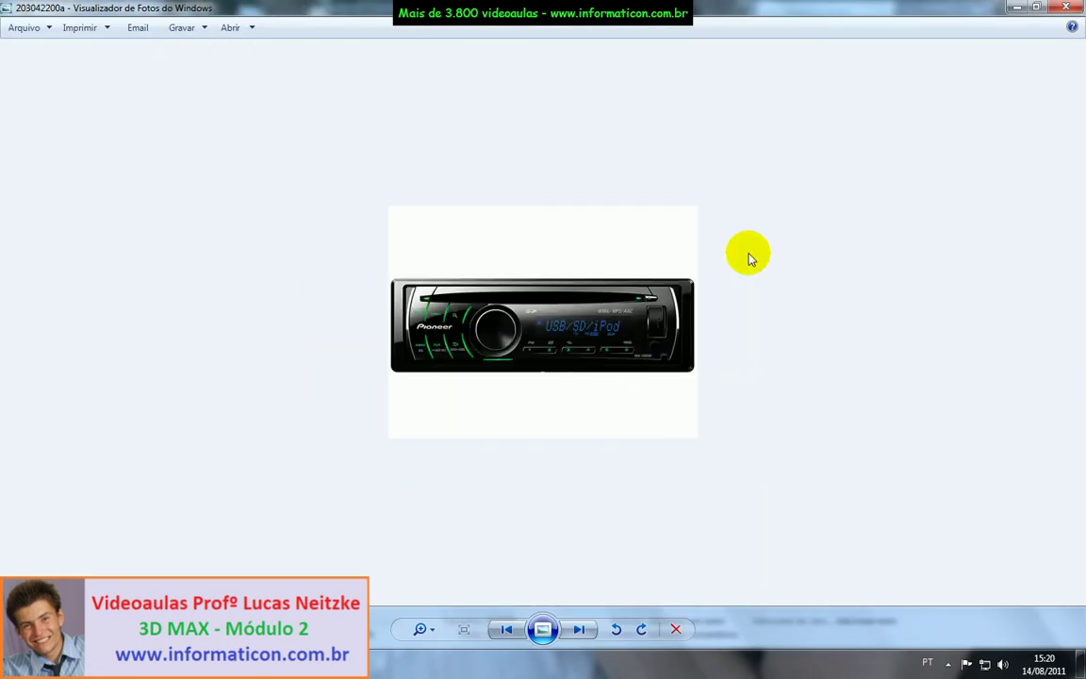
key(Right)
key(Right)
key(Right)
key(Right)
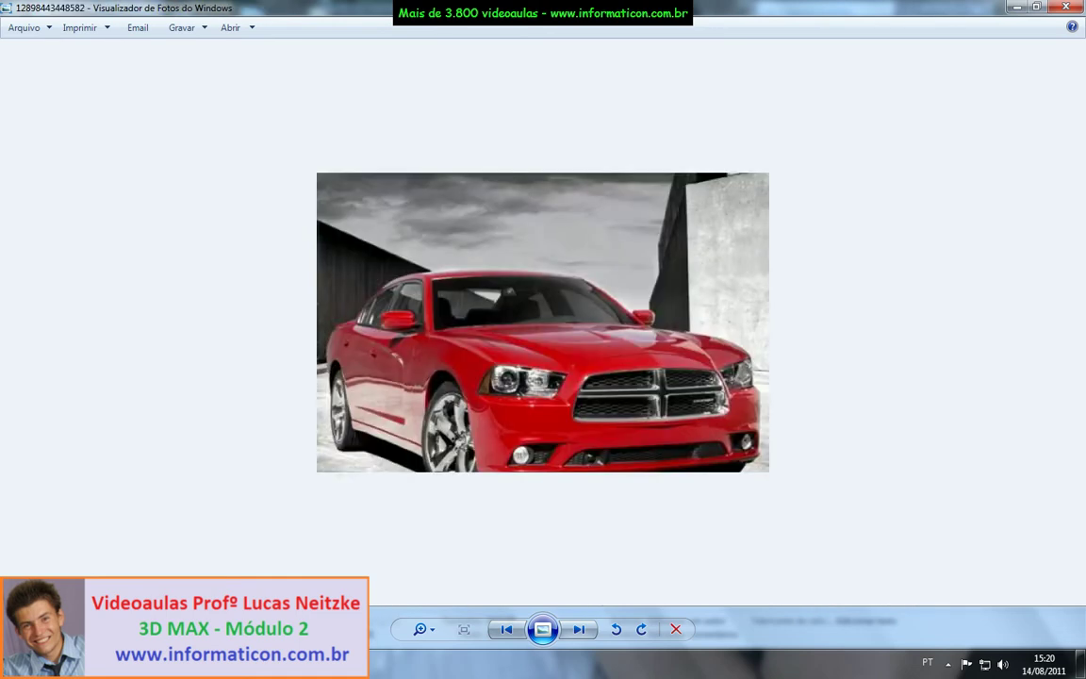
key(Right)
key(Right)
key(Right)
key(Right)
key(Right)
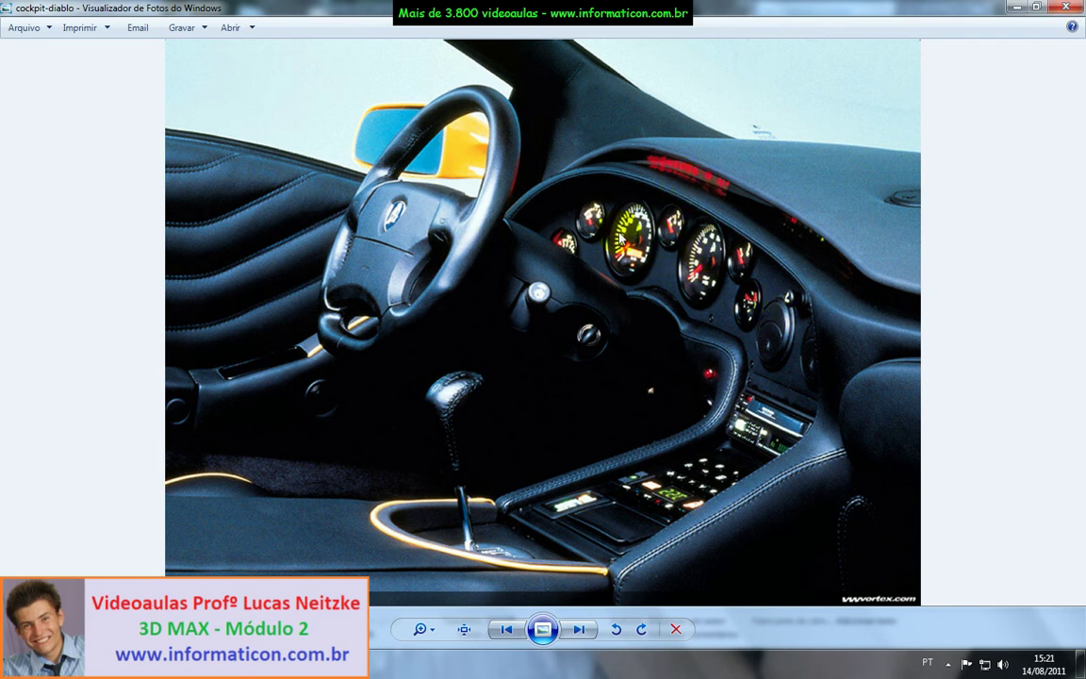
click(1069, 9)
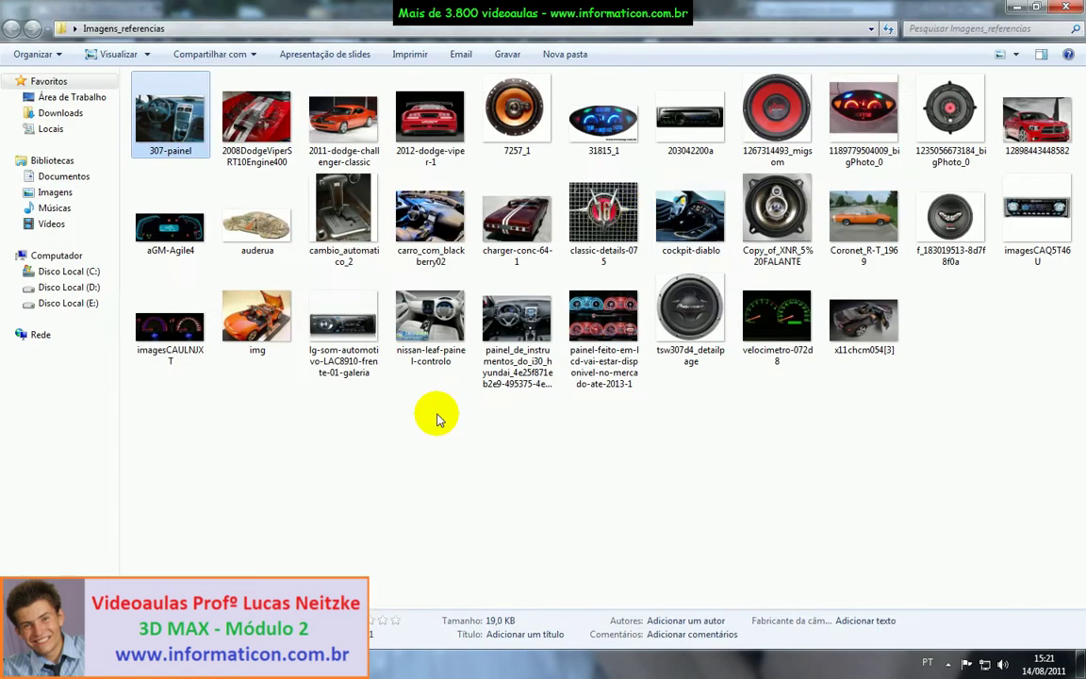
Switch to Internet Explorer and search Google Images for "direçao"
click(76, 664)
drag(275, 212, 167, 219)
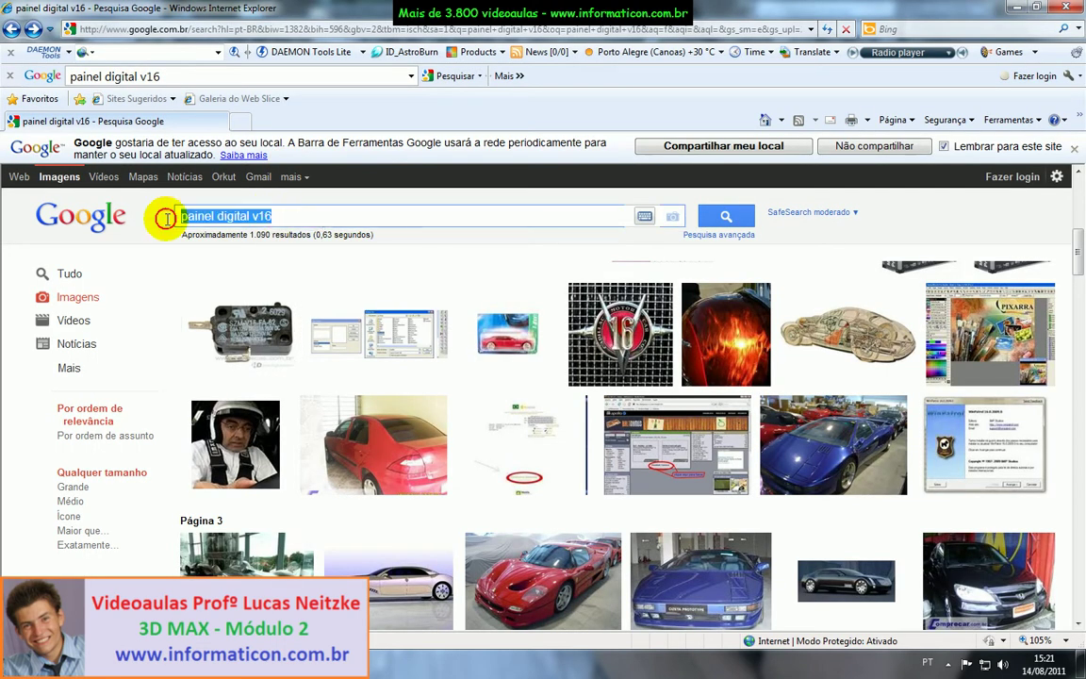
text(direçao)
key(Return)
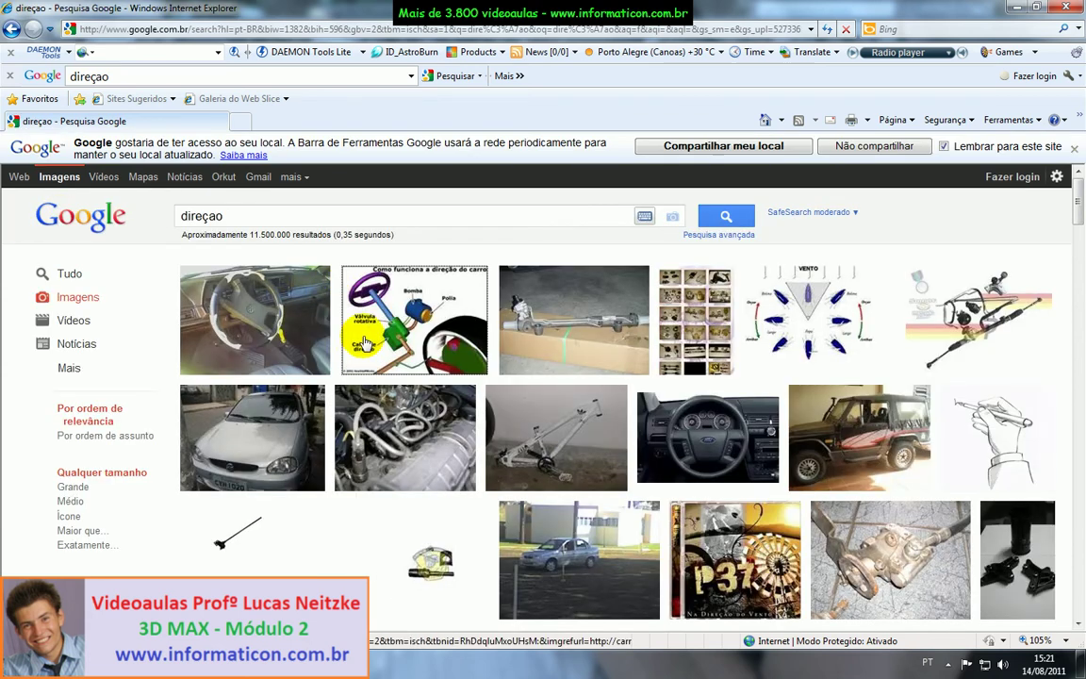
Refine the image search to "direçao esportiva" and look through the results for a sports steering wheel reference
click(254, 216)
text(esportiva)
key(Return)
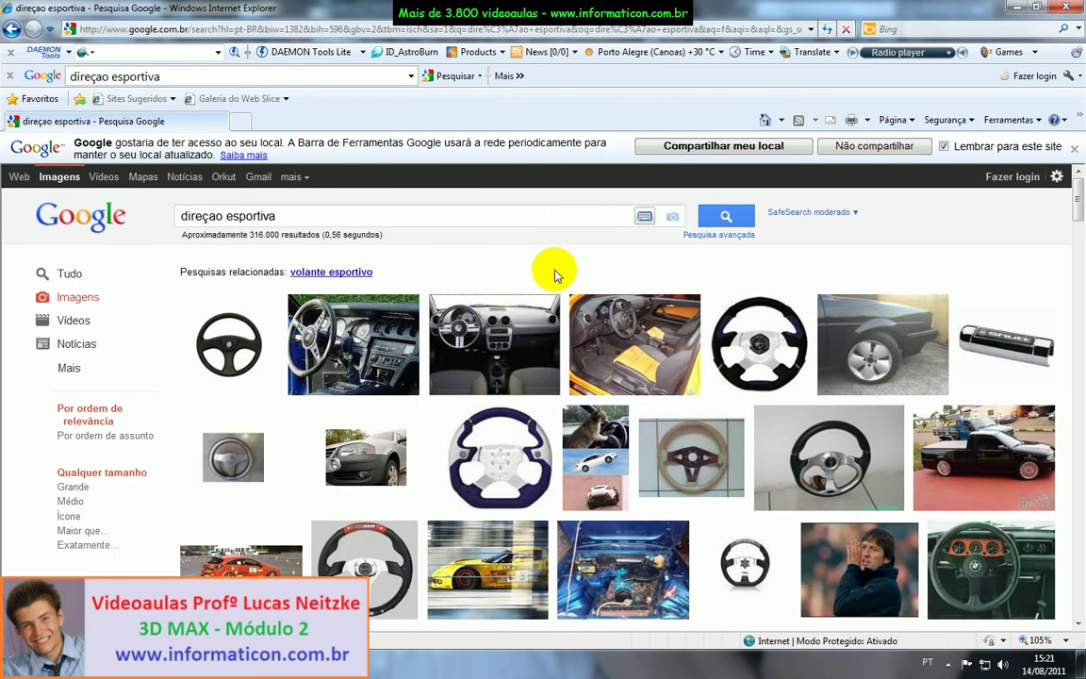
scroll(557, 274, down, 1)
scroll(559, 280, down, 3)
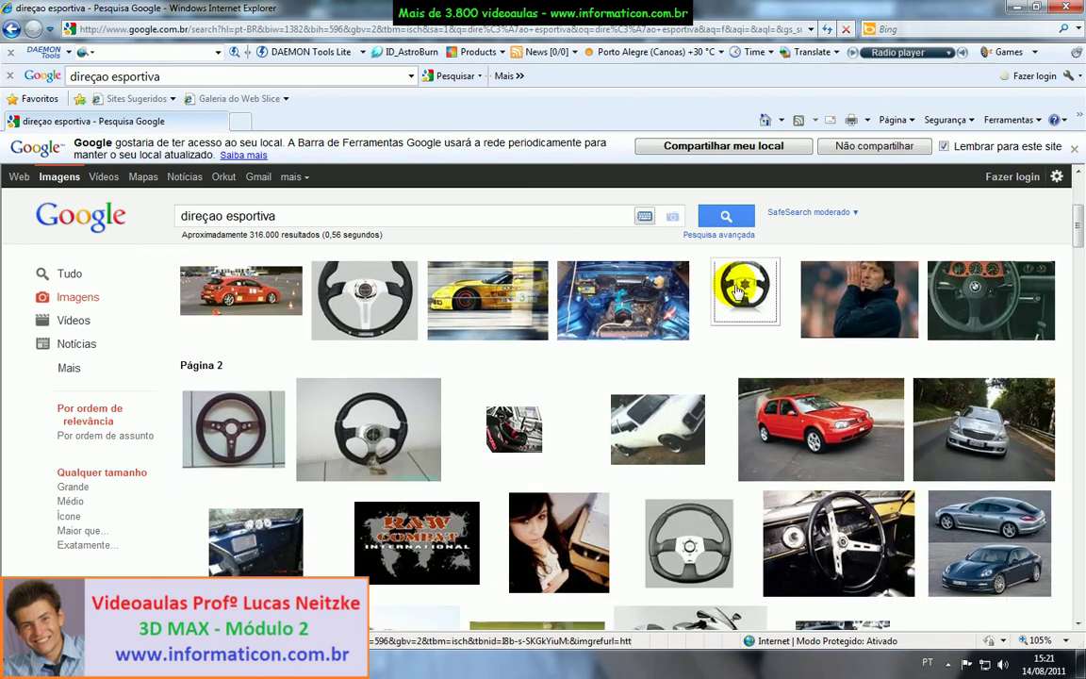
mouse_move(740, 289)
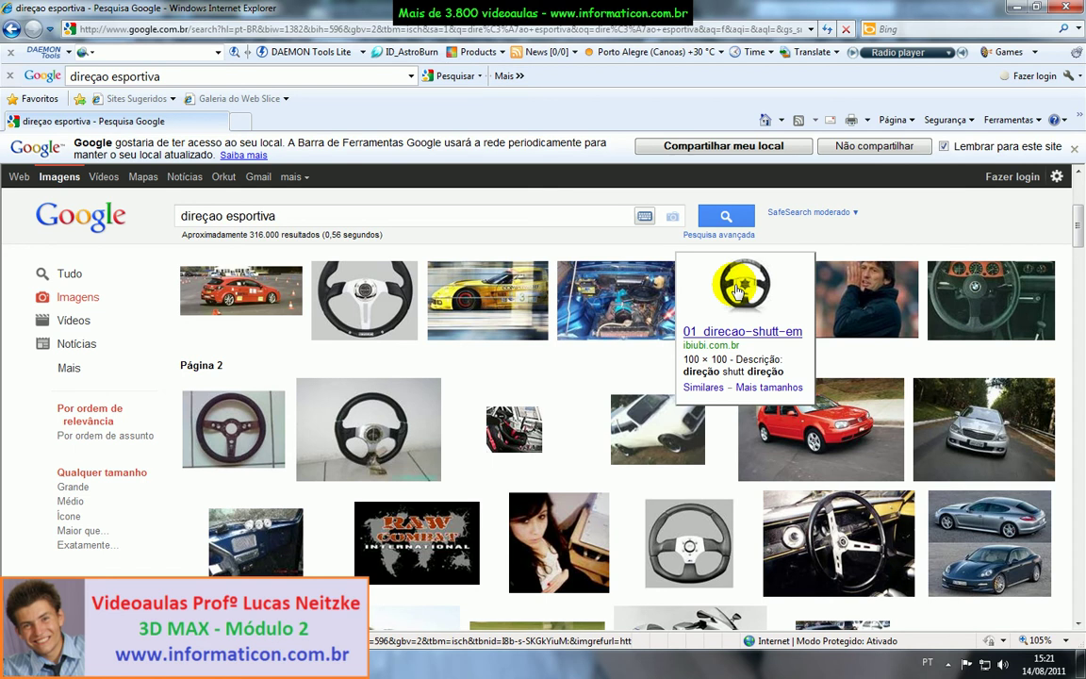
mouse_move(368, 311)
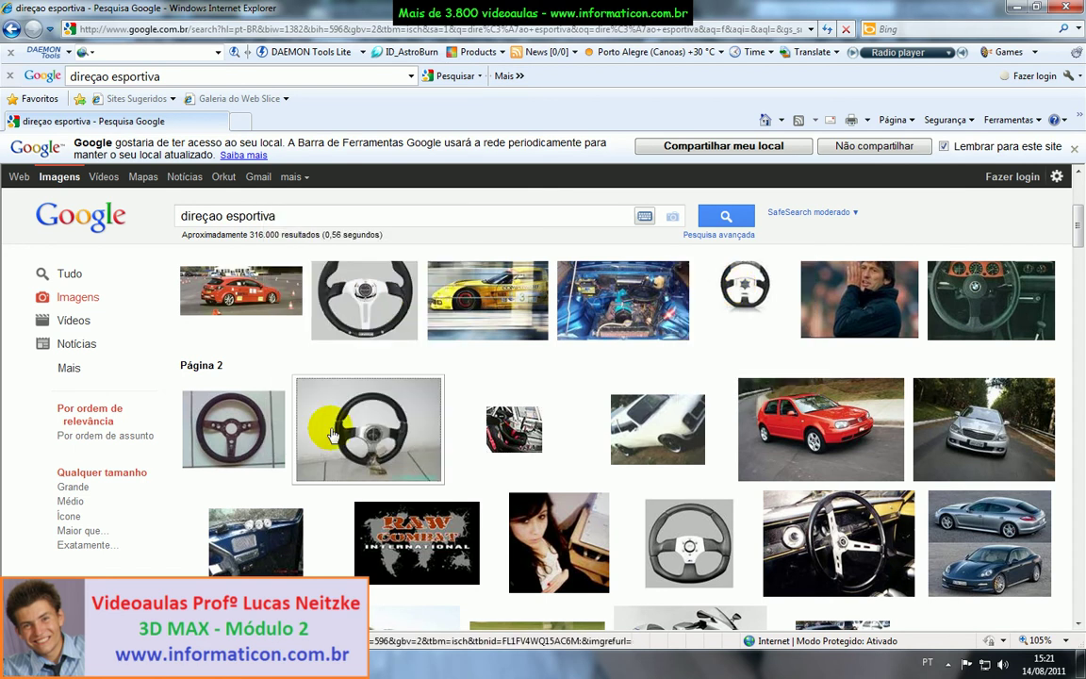
mouse_move(332, 435)
scroll(330, 429, up, 2)
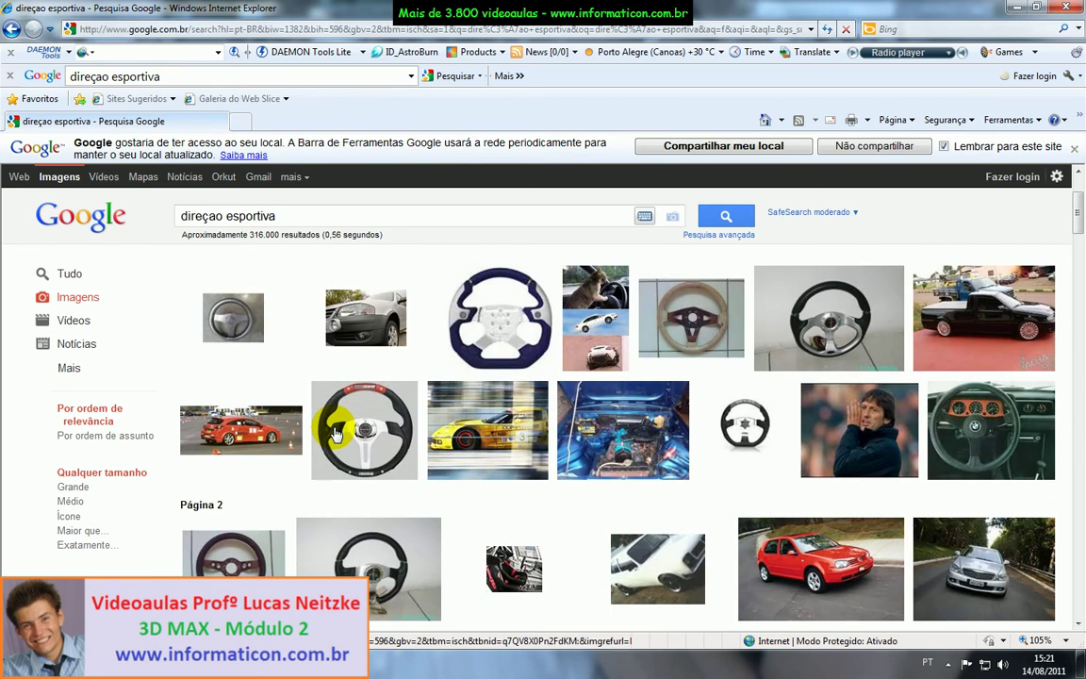